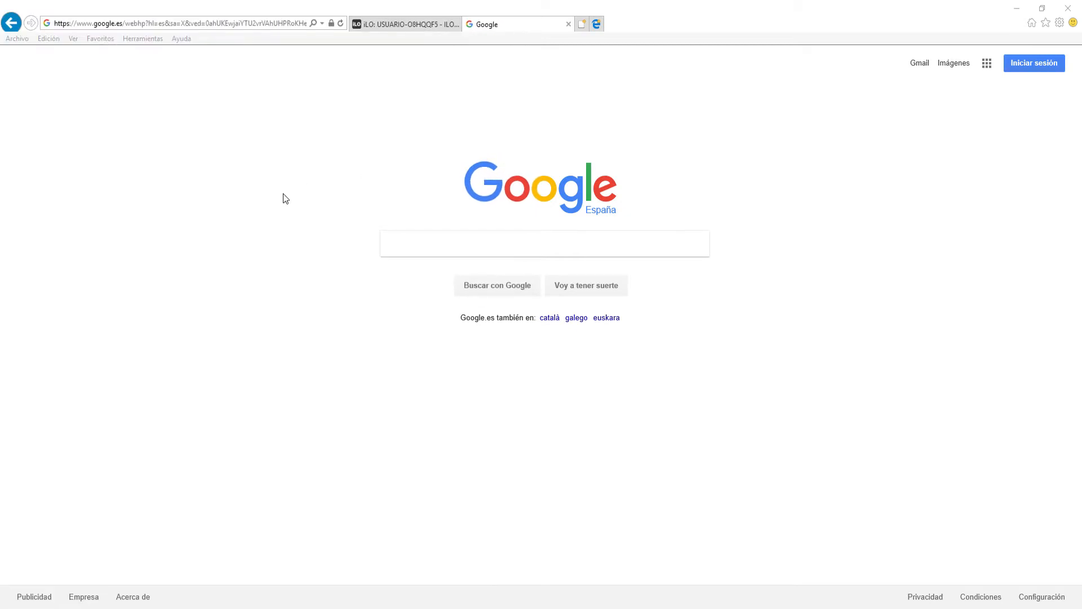
# Search Google for "ubuntu" and open the official ubuntu.com website from the results.
pyautogui.click(425, 243)
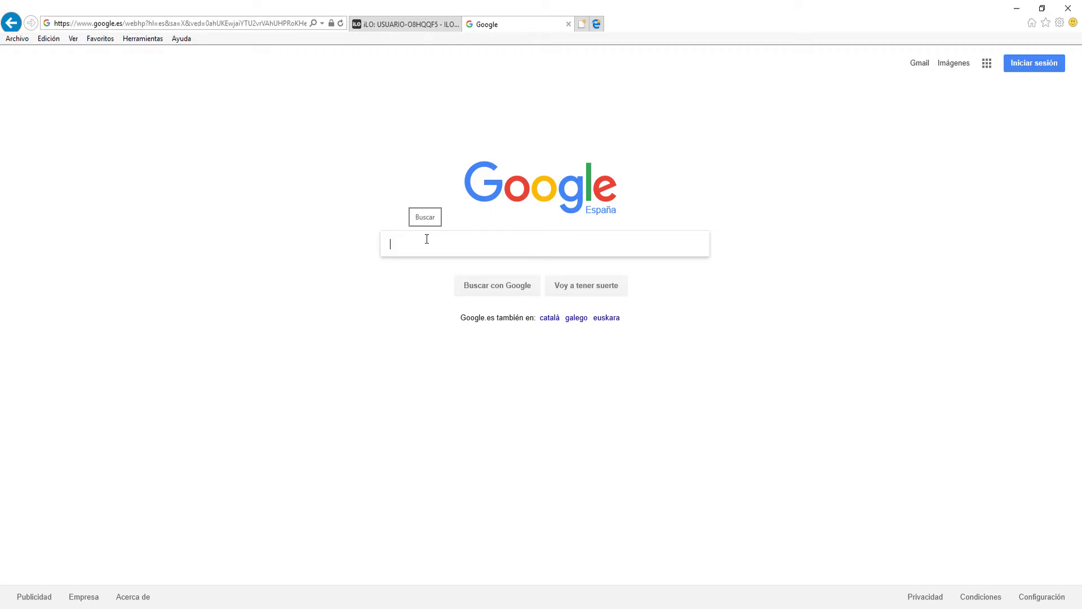
pyautogui.write('ubuntu')
pyautogui.press('Return')
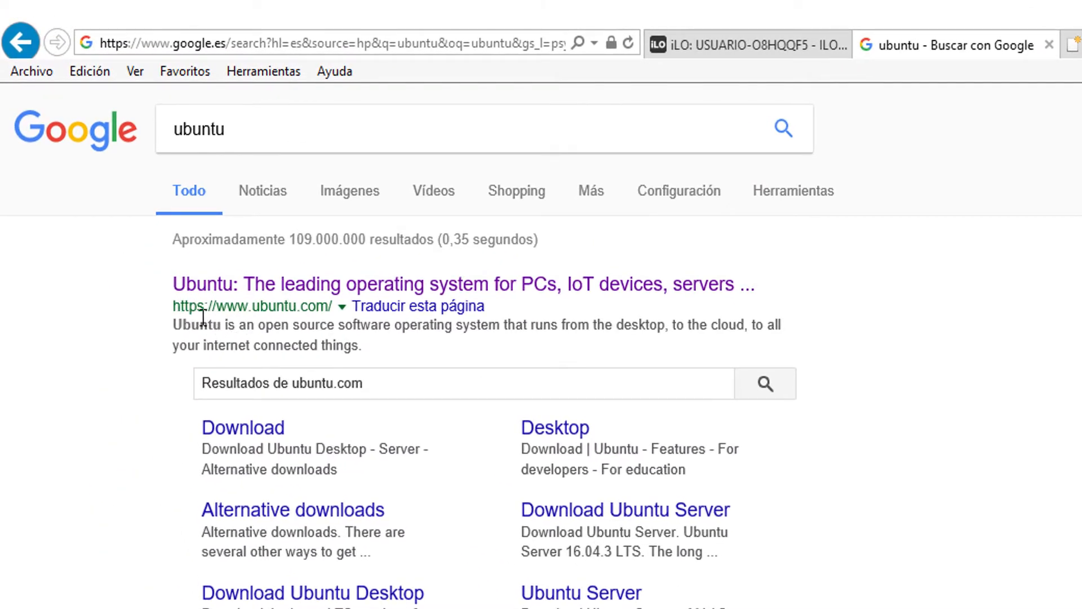
pyautogui.click(370, 291)
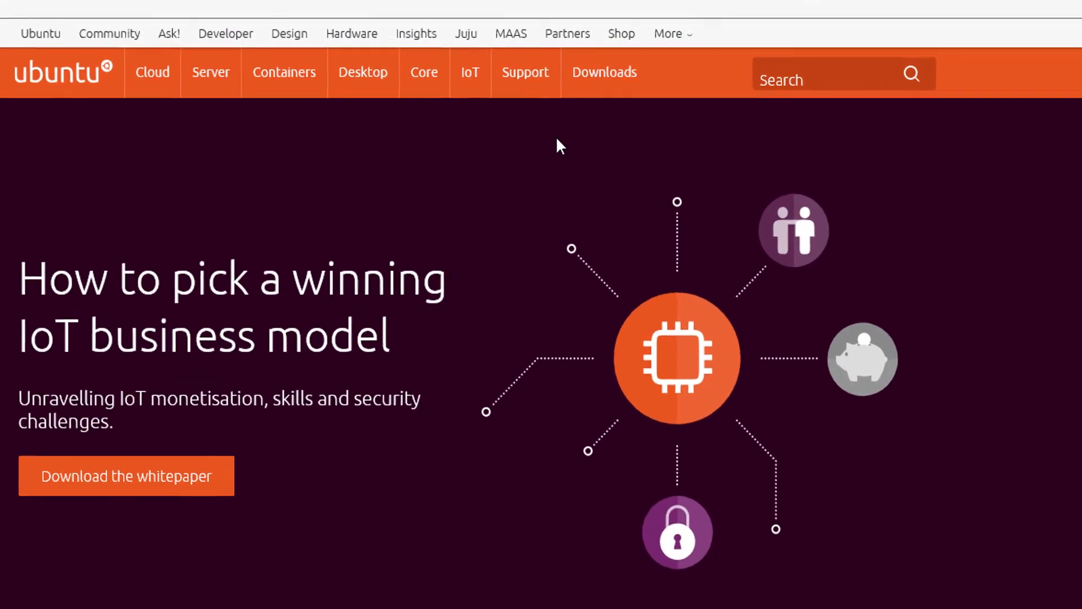
# Go to the site's Downloads overview and open the Ubuntu Desktop download page.
pyautogui.moveTo(641, 89)
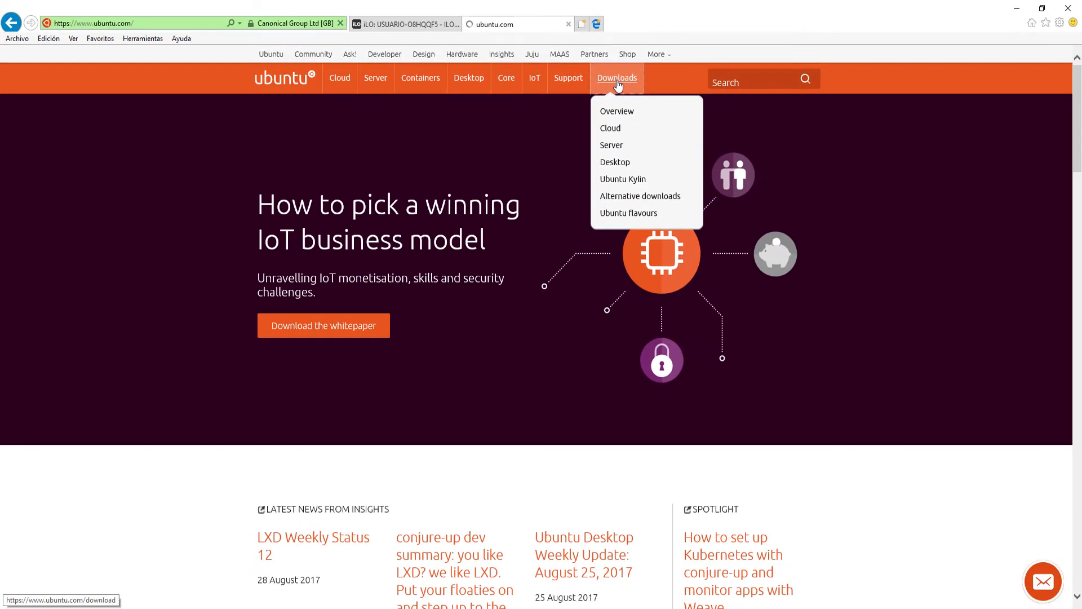
pyautogui.click(613, 82)
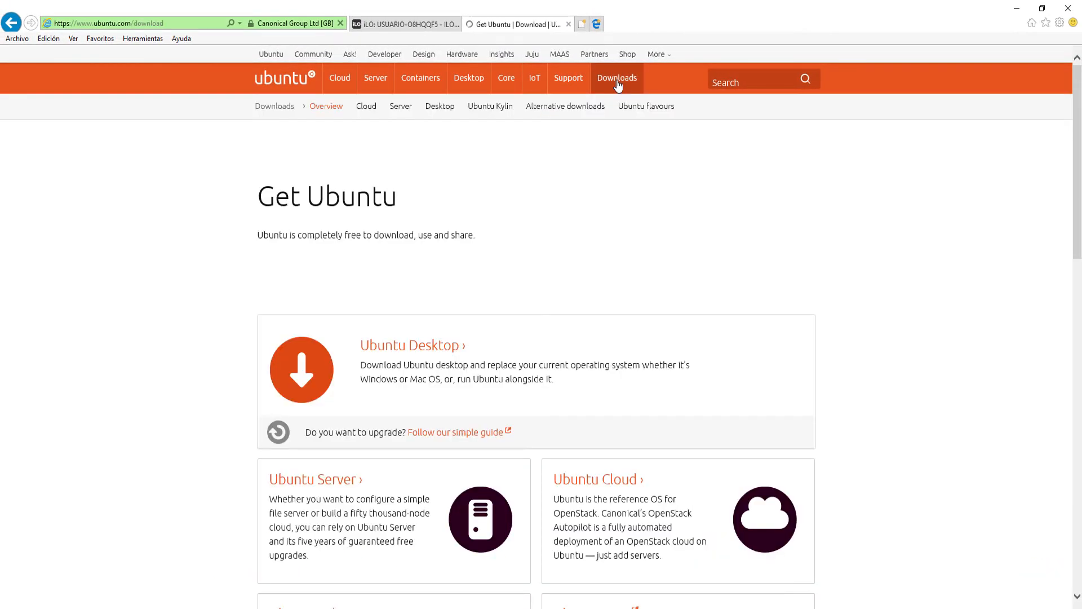
pyautogui.scroll(-3, 375, 265)
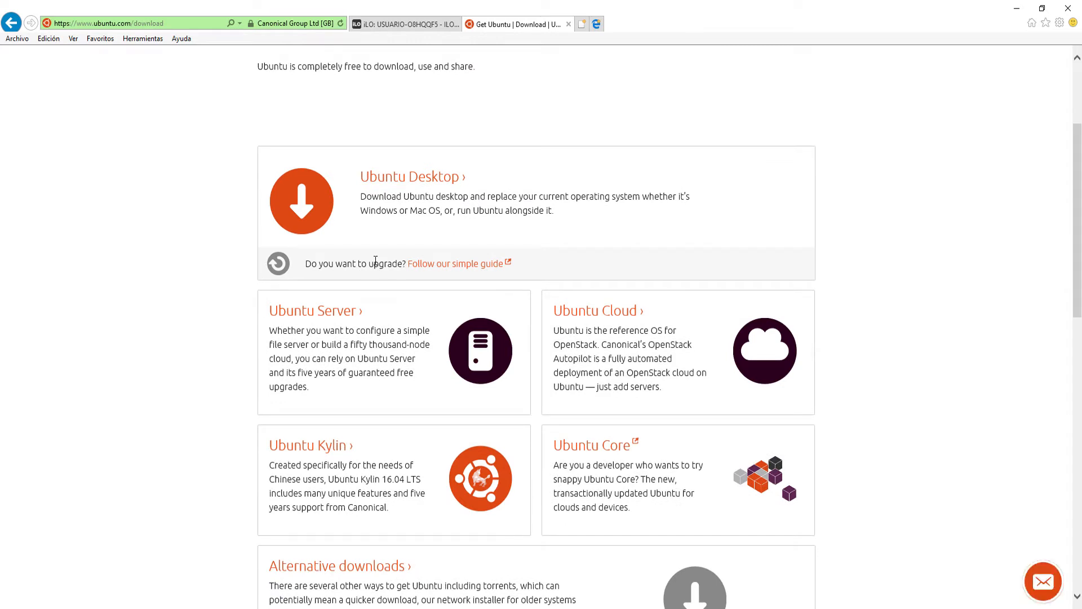
pyautogui.scroll(-2, 376, 260)
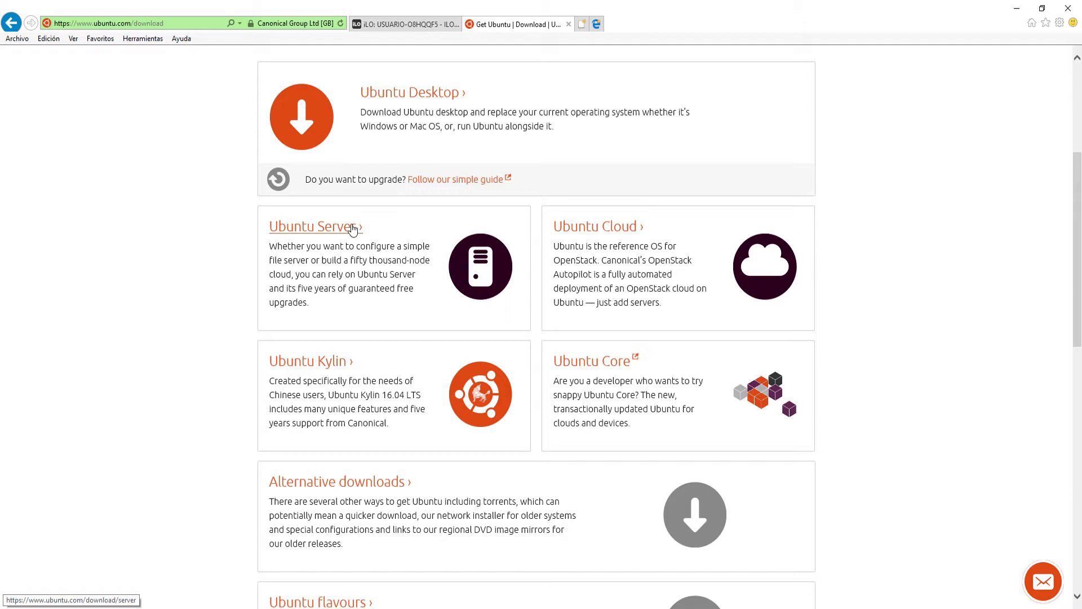
pyautogui.scroll(3, 360, 223)
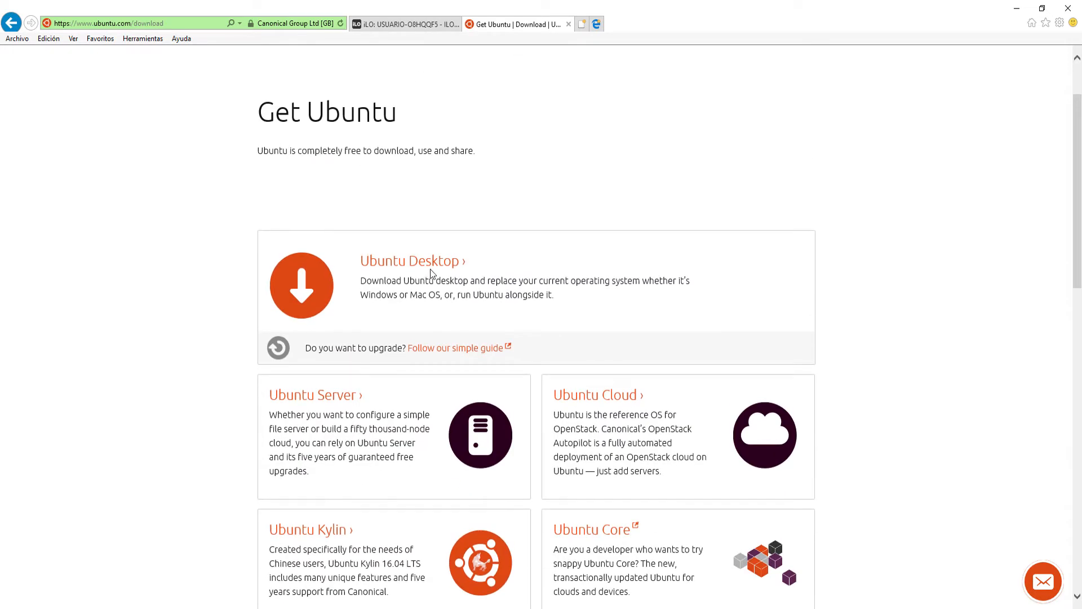
pyautogui.click(386, 265)
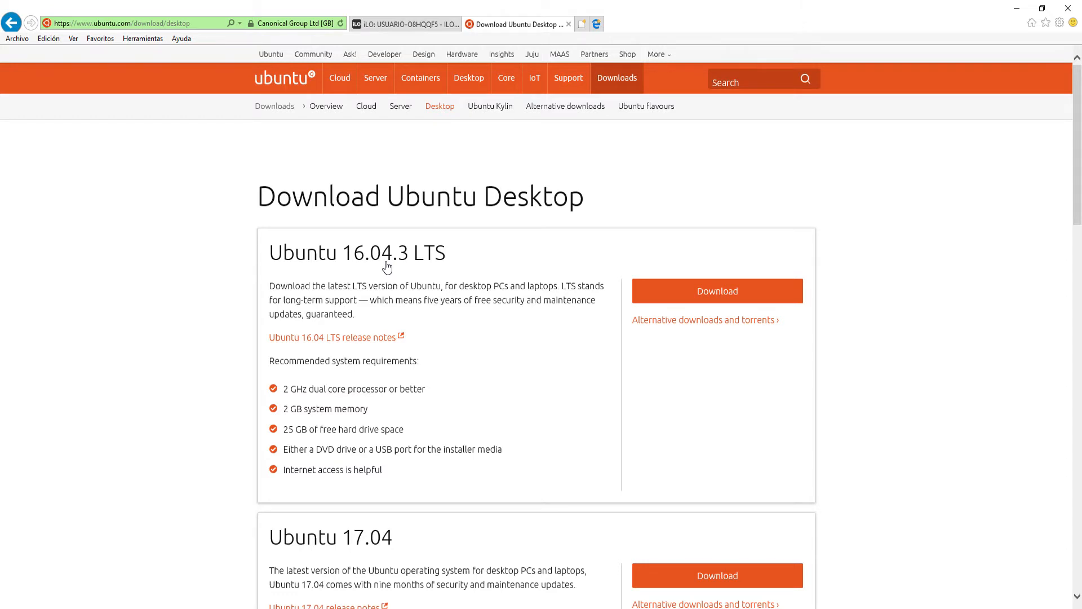
# Compare the Ubuntu 16.04.3 LTS and Ubuntu 17.04 desktop releases, including their support periods and recommended system requirements.
pyautogui.scroll(-2, 387, 265)
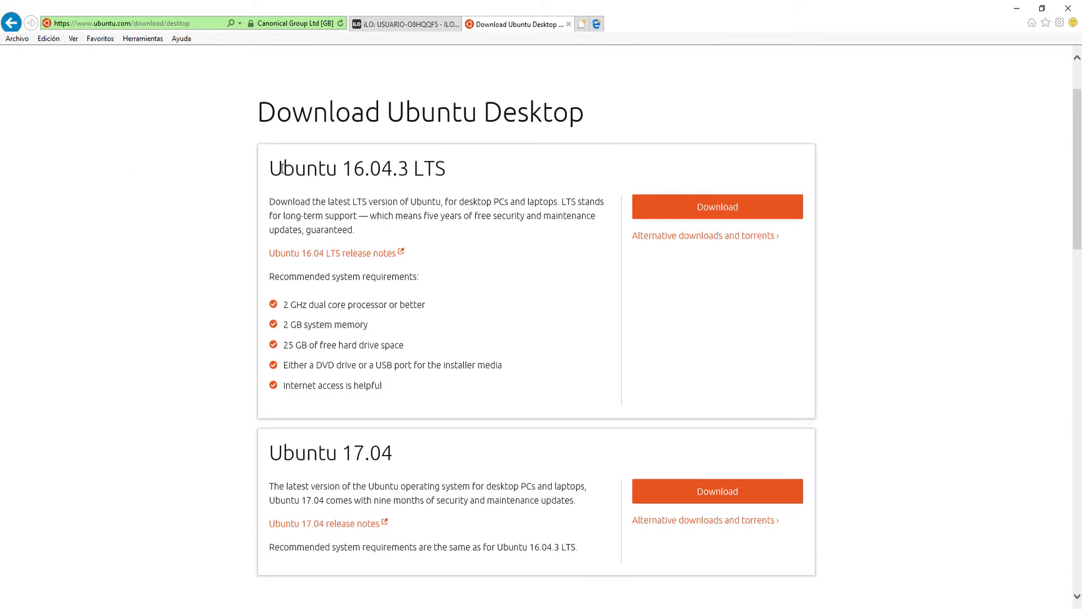
pyautogui.moveTo(286, 169); pyautogui.dragTo(306, 169)
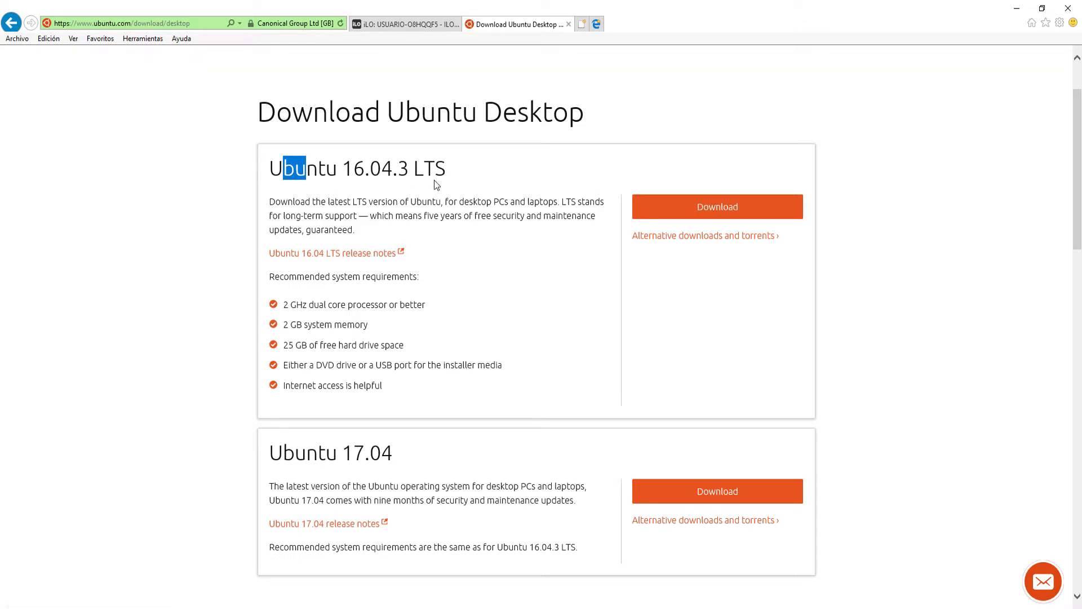
pyautogui.scroll(-3, 422, 242)
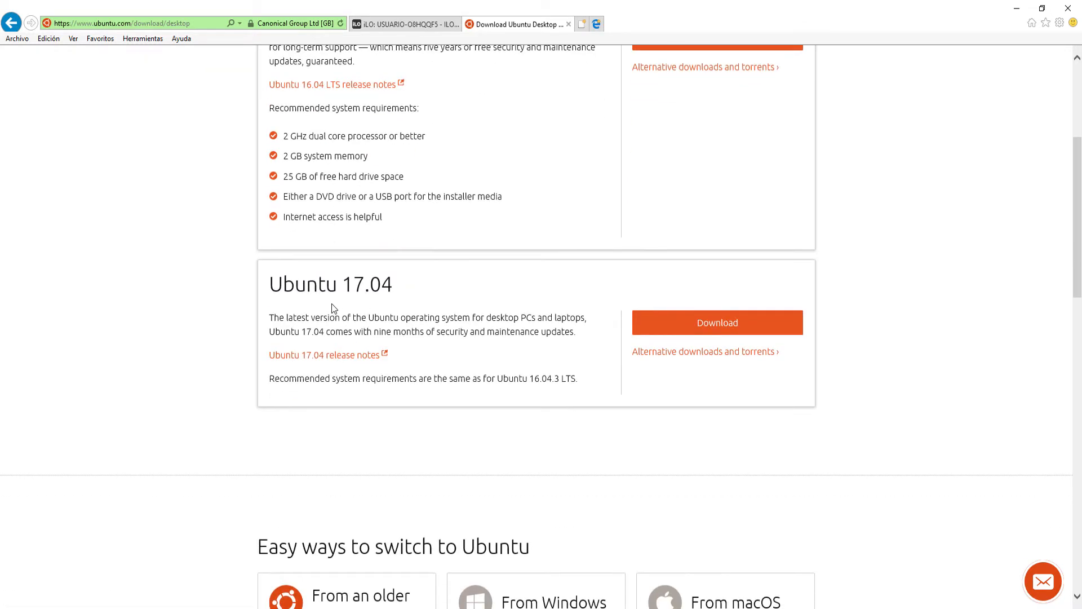
pyautogui.moveTo(270, 289); pyautogui.dragTo(389, 292)
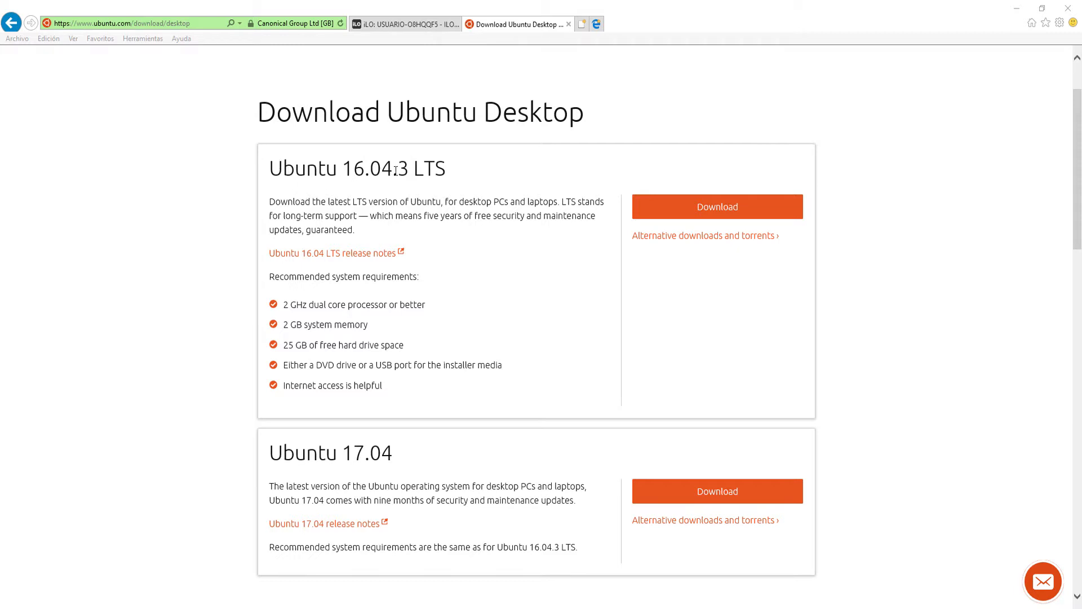
pyautogui.moveTo(415, 168); pyautogui.dragTo(444, 172)
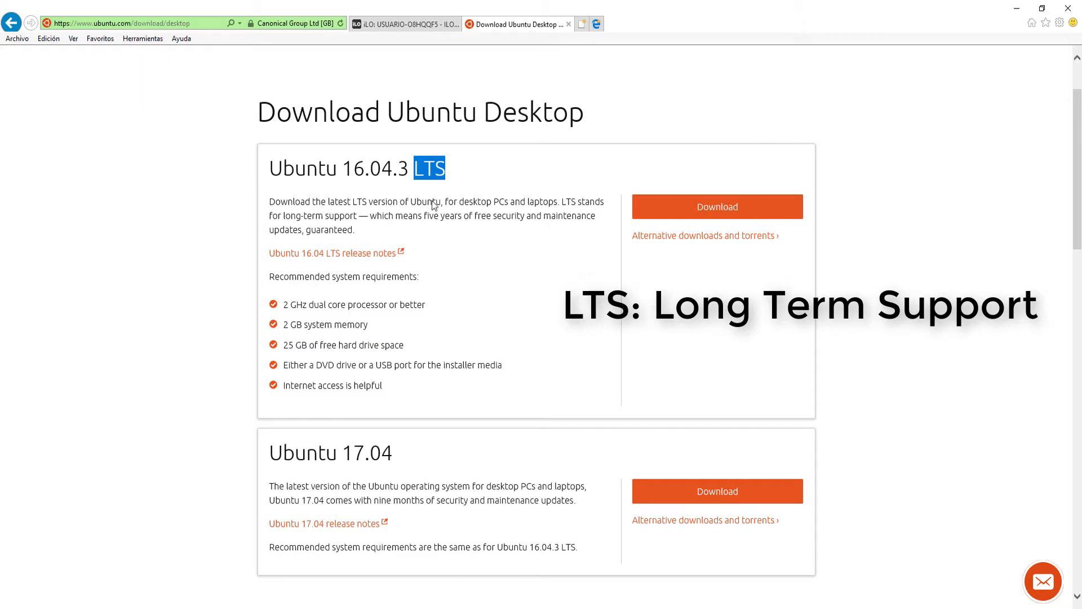
pyautogui.moveTo(424, 182)
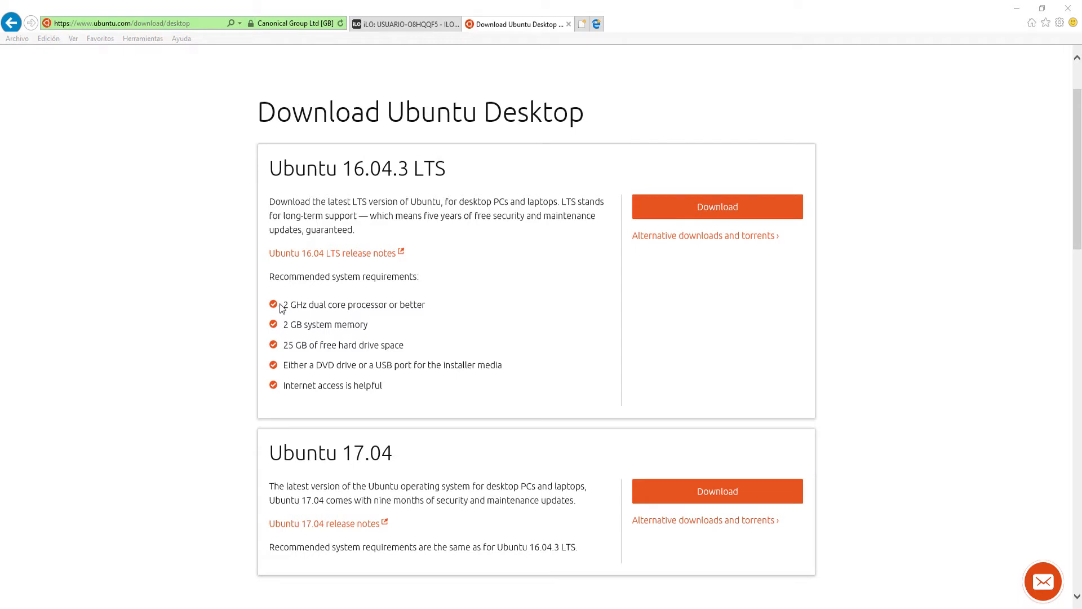
pyautogui.moveTo(273, 452); pyautogui.dragTo(404, 465)
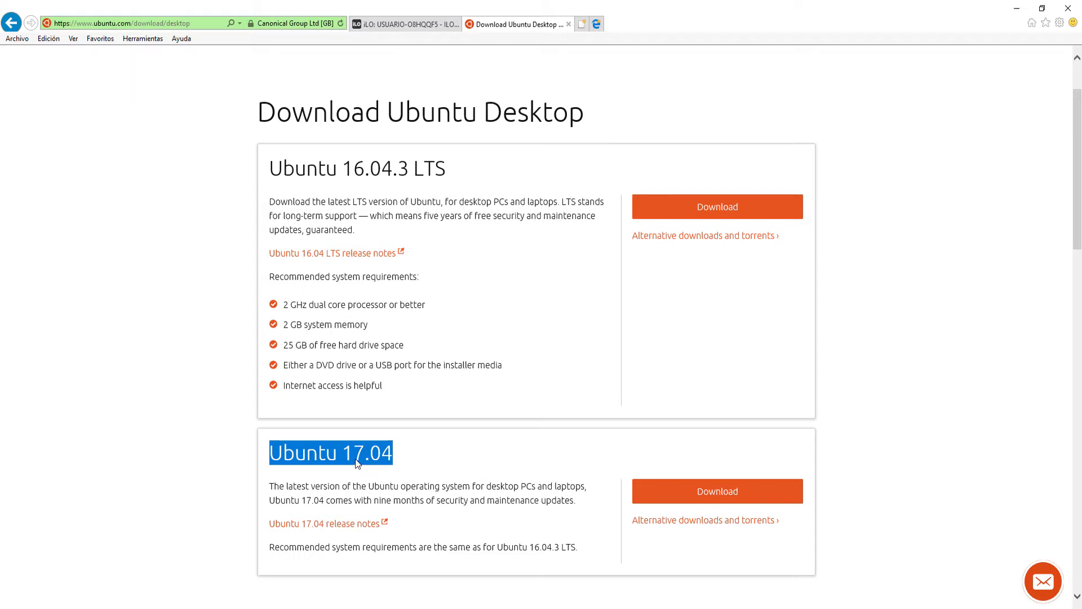
pyautogui.scroll(-2, 355, 459)
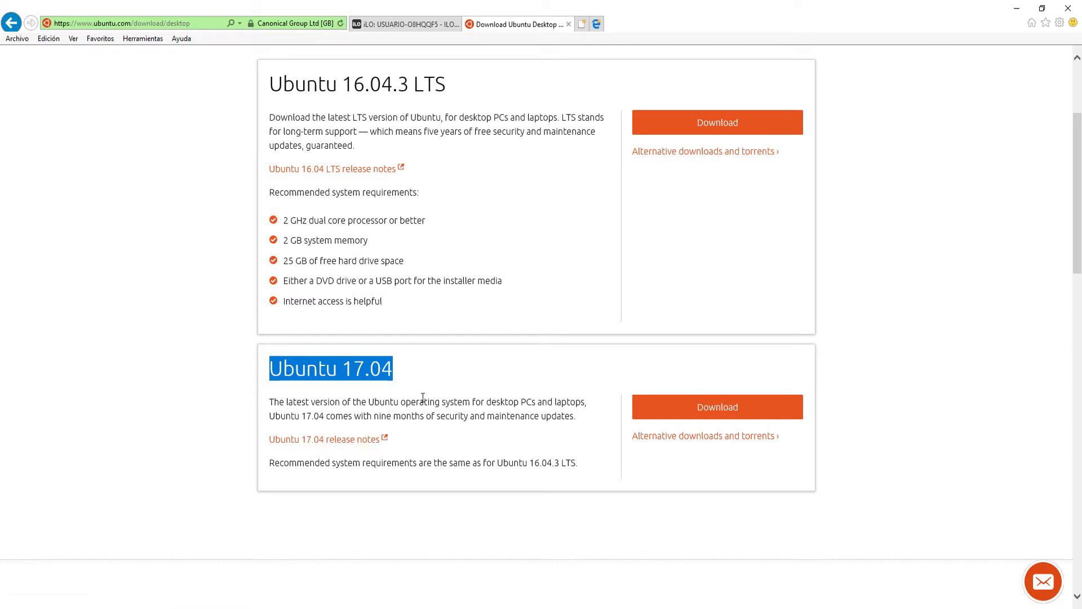
pyautogui.scroll(2, 422, 397)
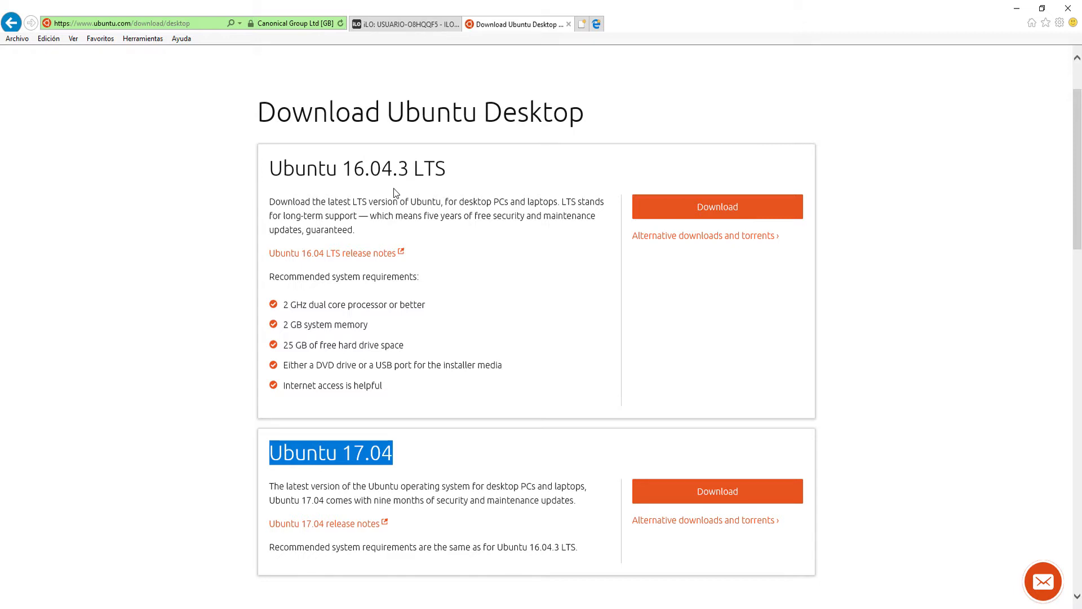
pyautogui.scroll(-4, 222, 500)
pyautogui.click(366, 222)
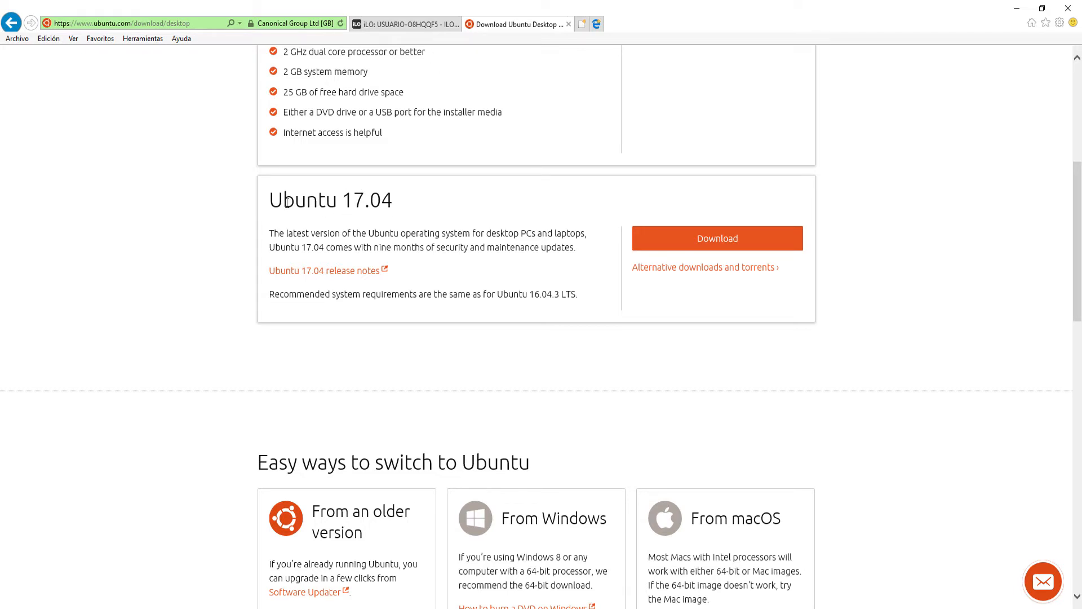
pyautogui.moveTo(305, 211); pyautogui.dragTo(394, 208)
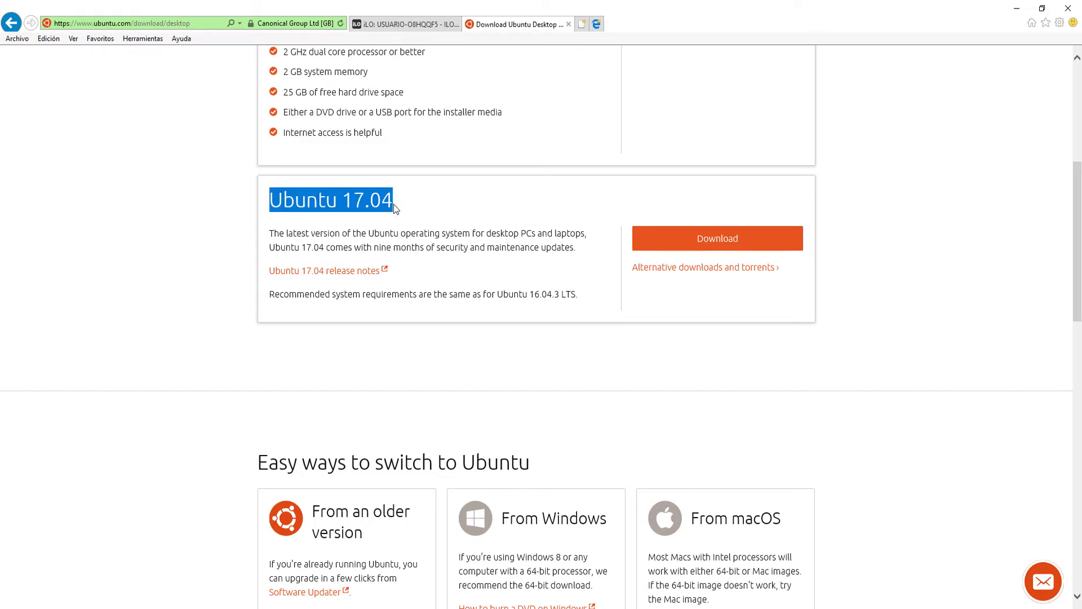
# Request the Ubuntu 17.04 desktop download, skipping the contribution.
pyautogui.click(724, 243)
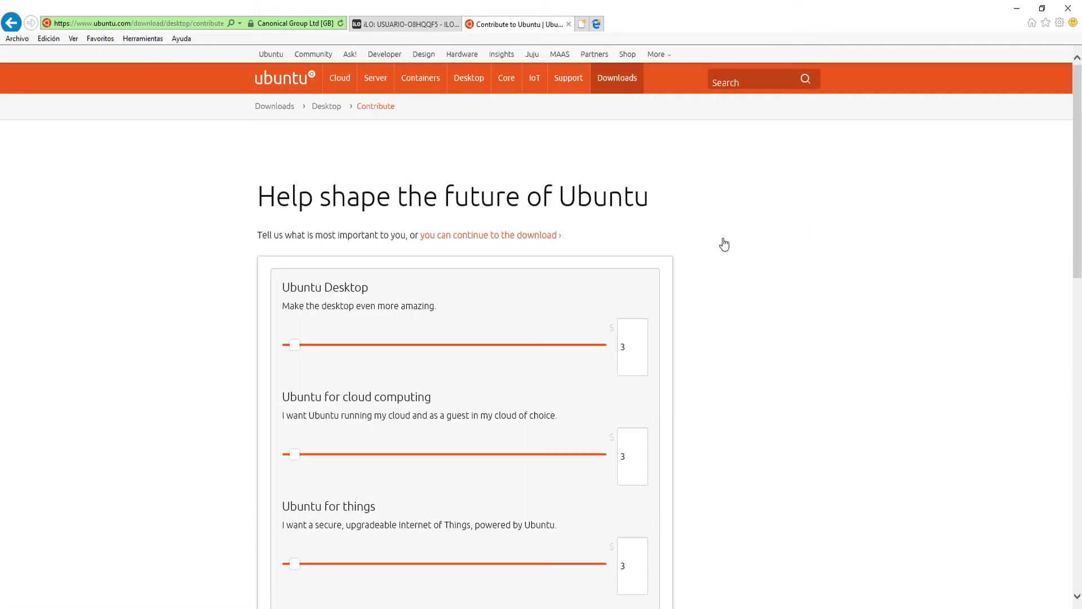
pyautogui.scroll(-5, 415, 361)
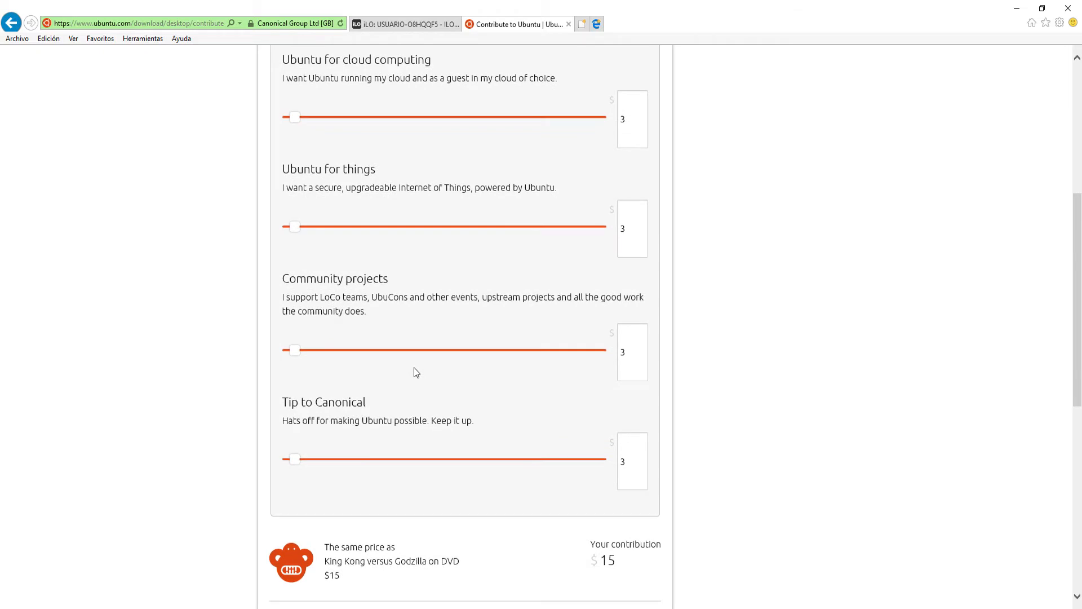
pyautogui.scroll(-3, 414, 367)
pyautogui.scroll(9, 411, 365)
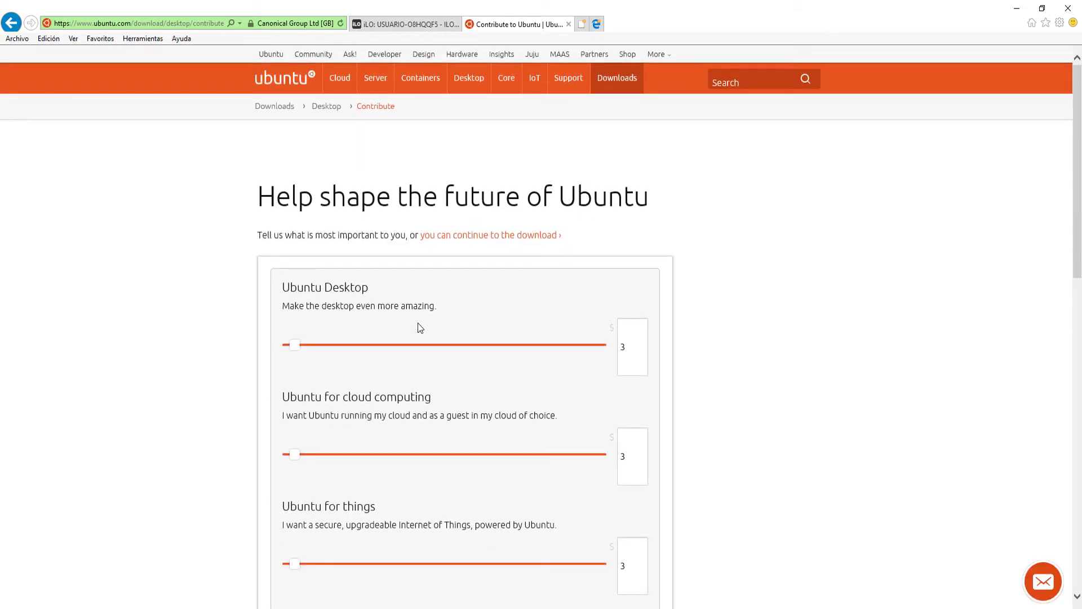
pyautogui.scroll(-10, 420, 328)
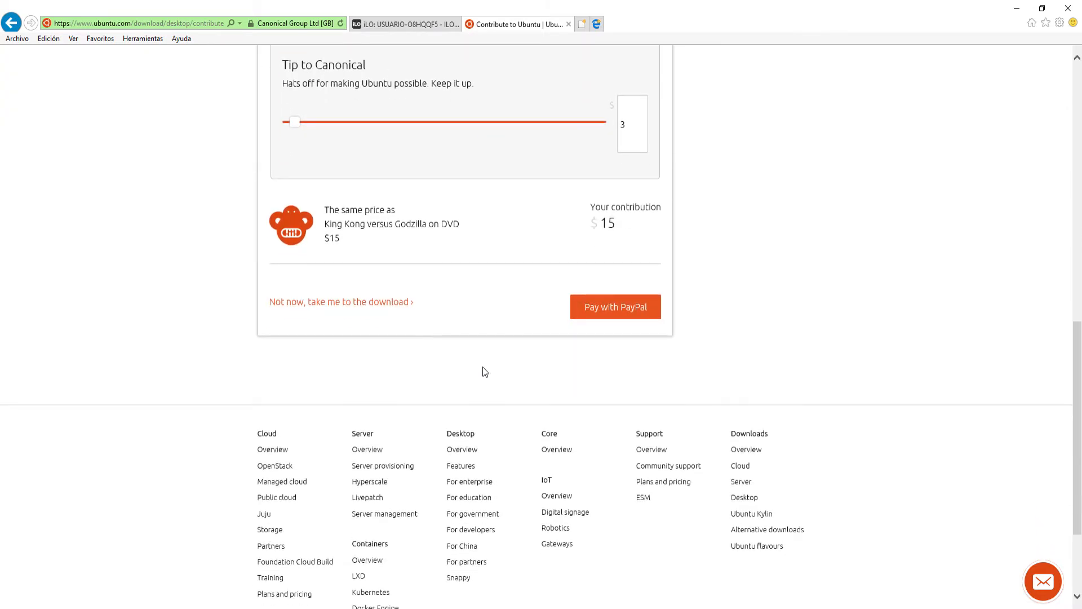
pyautogui.click(294, 308)
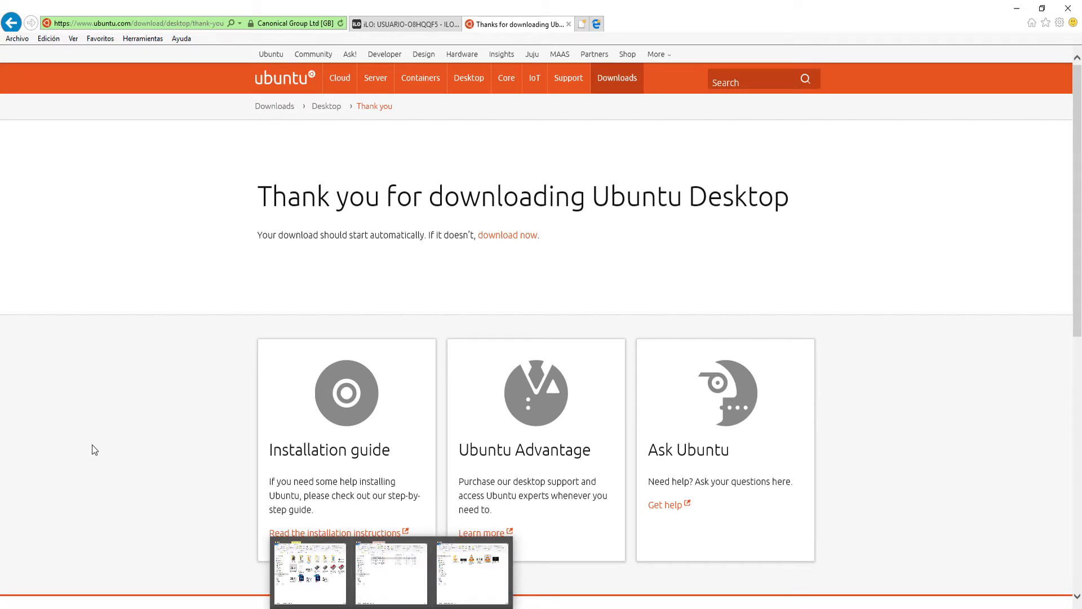
pyautogui.scroll(-4, 97, 426)
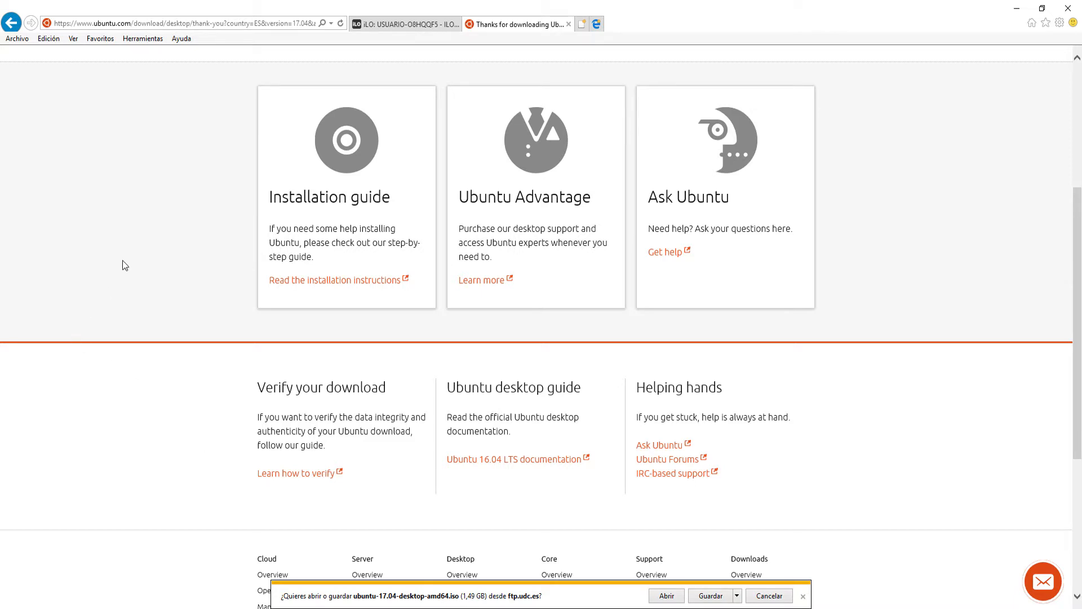
pyautogui.scroll(5, 131, 249)
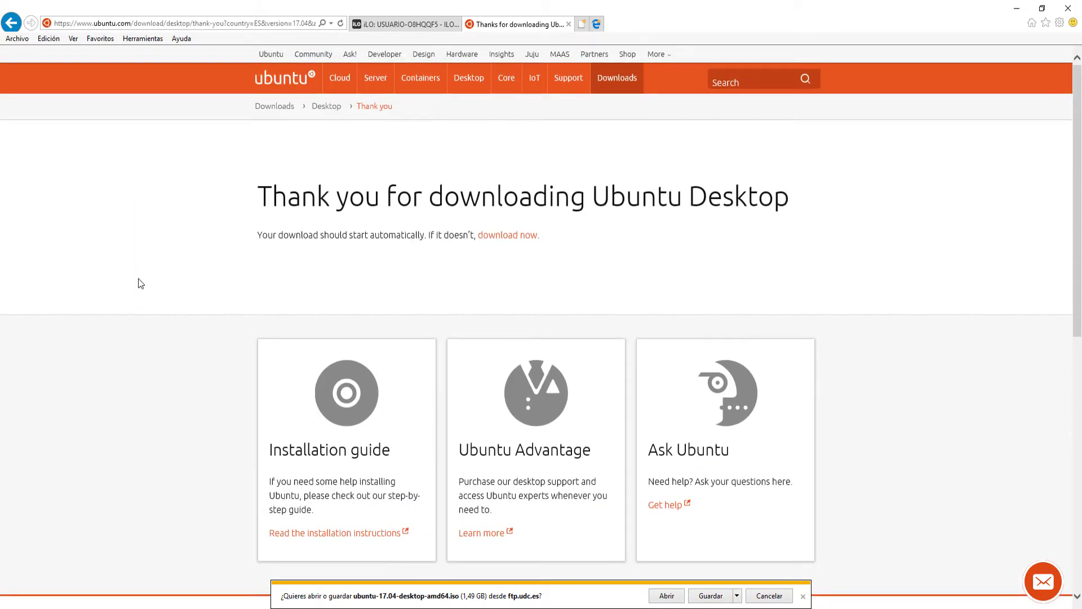
# Return to the desktop releases, request Ubuntu 16.04.3 LTS without contributing, and cancel the offered ISO download.
pyautogui.click(10, 24)
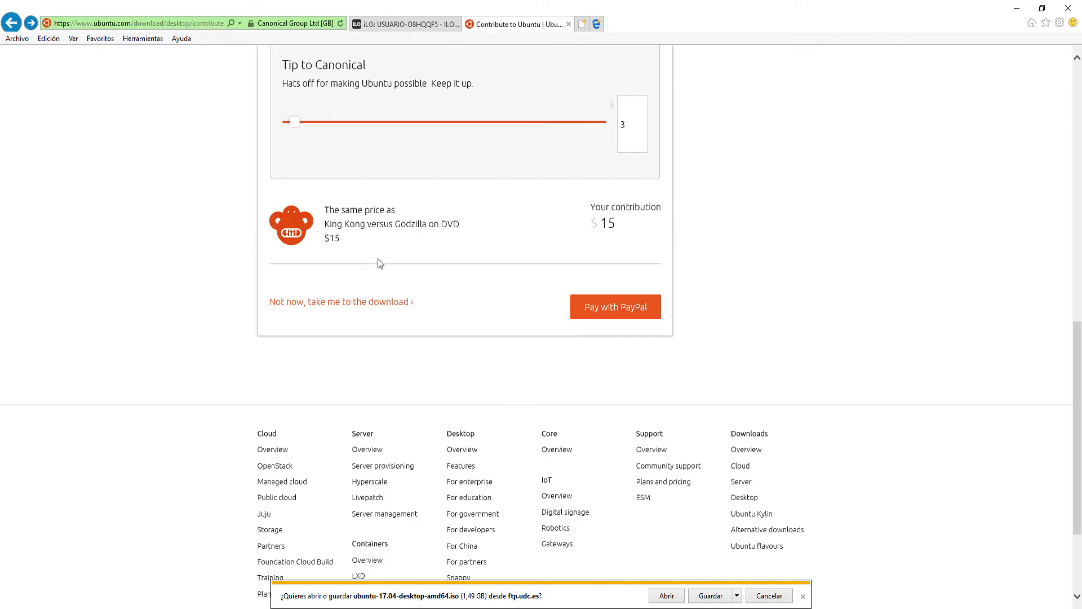
pyautogui.click(10, 23)
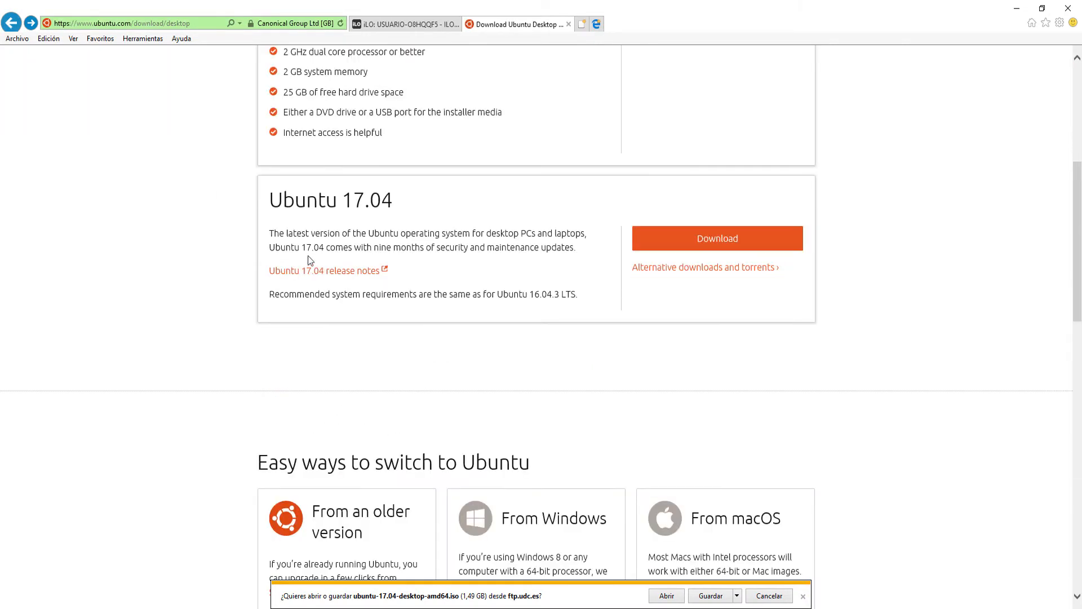
pyautogui.scroll(5, 276, 266)
pyautogui.click(725, 299)
pyautogui.scroll(-10, 609, 395)
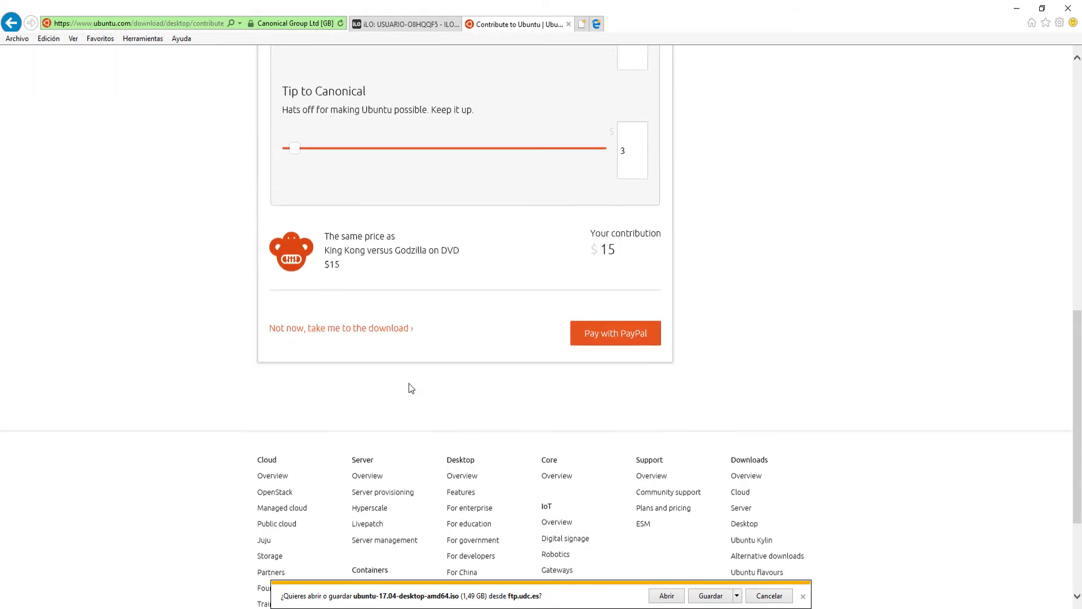
pyautogui.click(307, 304)
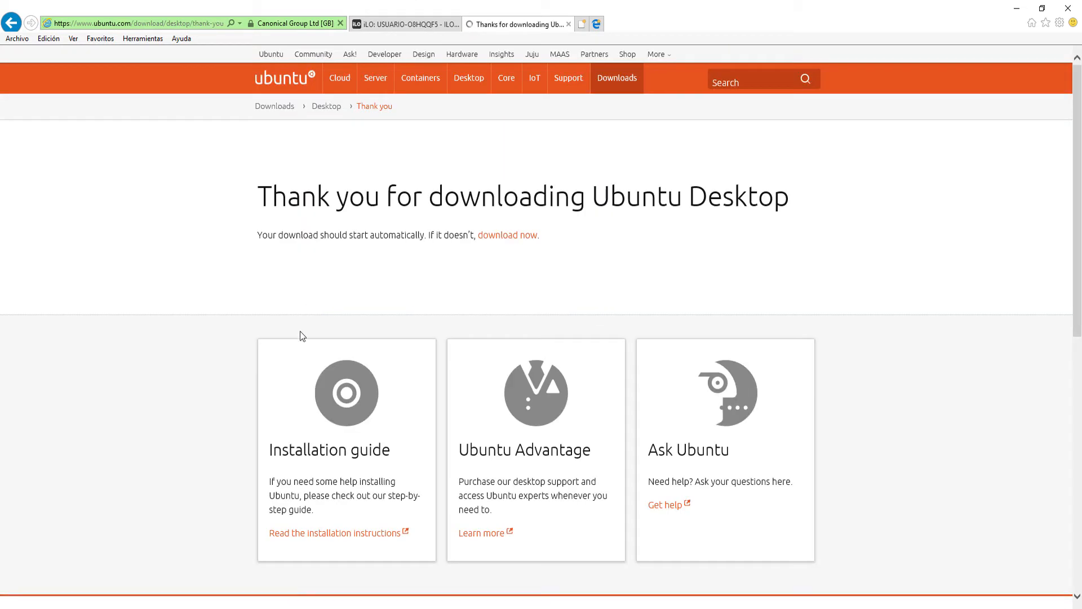
pyautogui.scroll(-3, 308, 411)
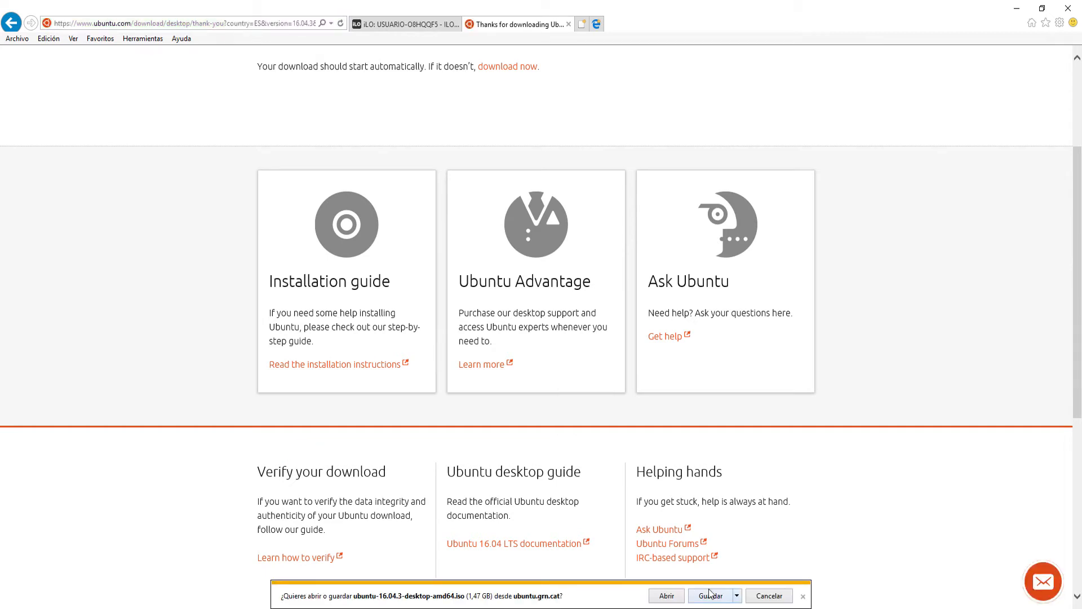
pyautogui.click(773, 596)
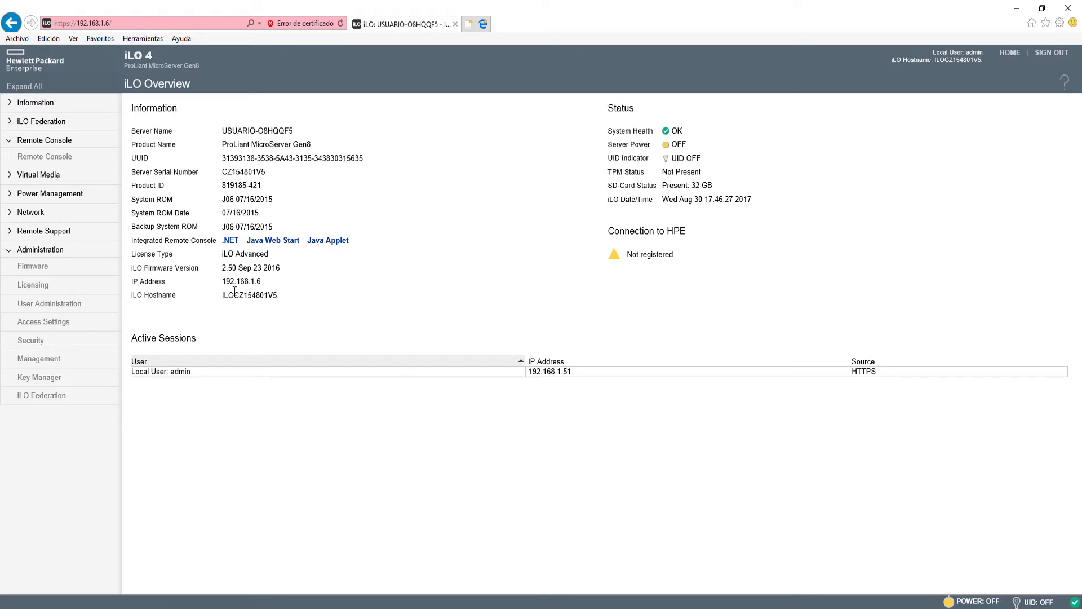
pyautogui.click(42, 232)
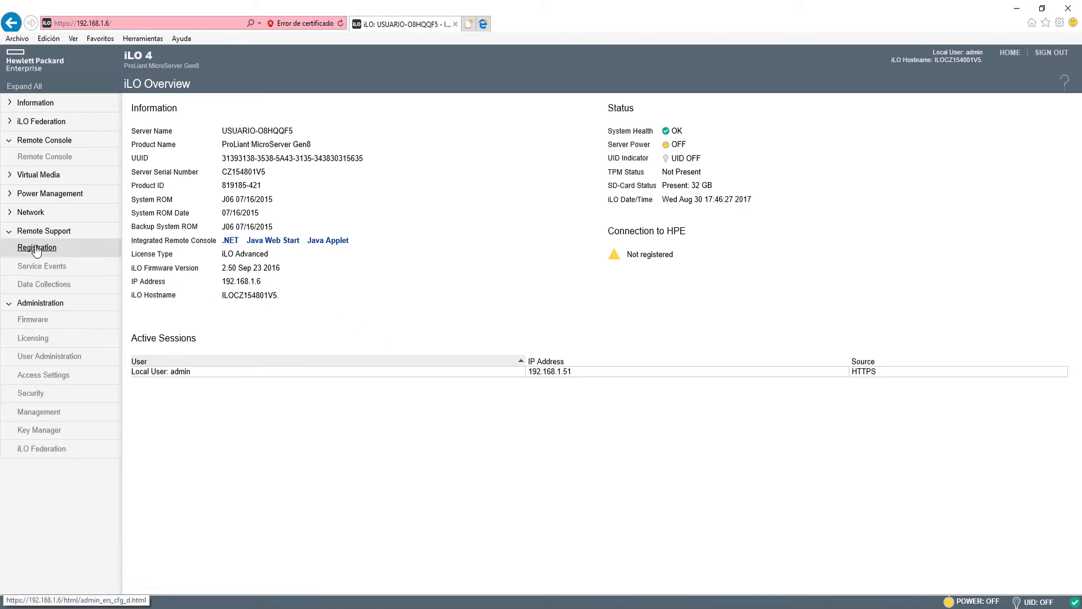
pyautogui.click(35, 233)
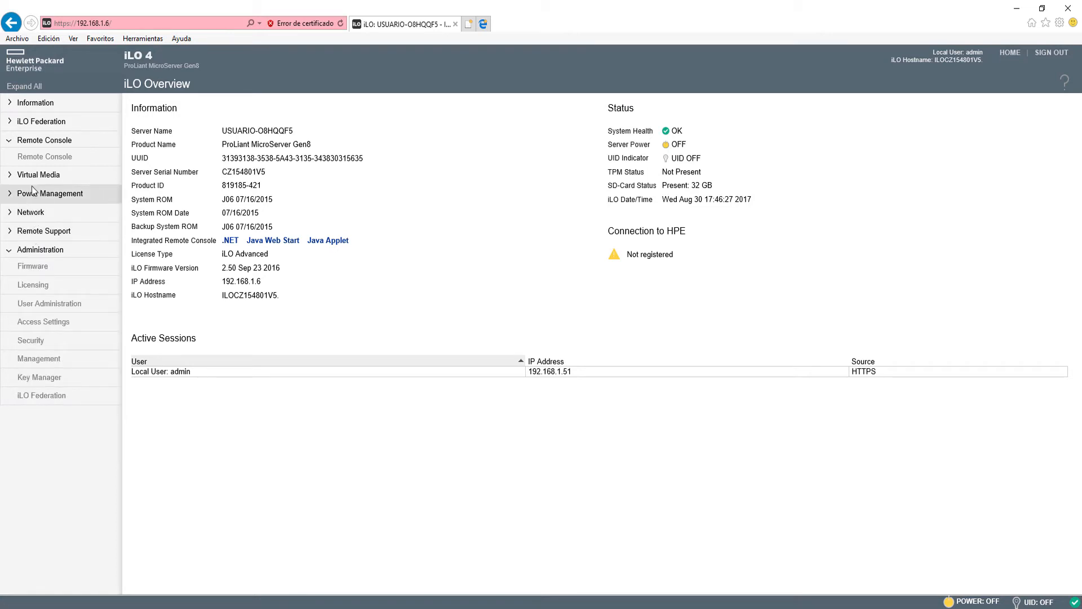
# Launch the .NET Integrated Remote Console for the server and reposition its window.
pyautogui.click(42, 158)
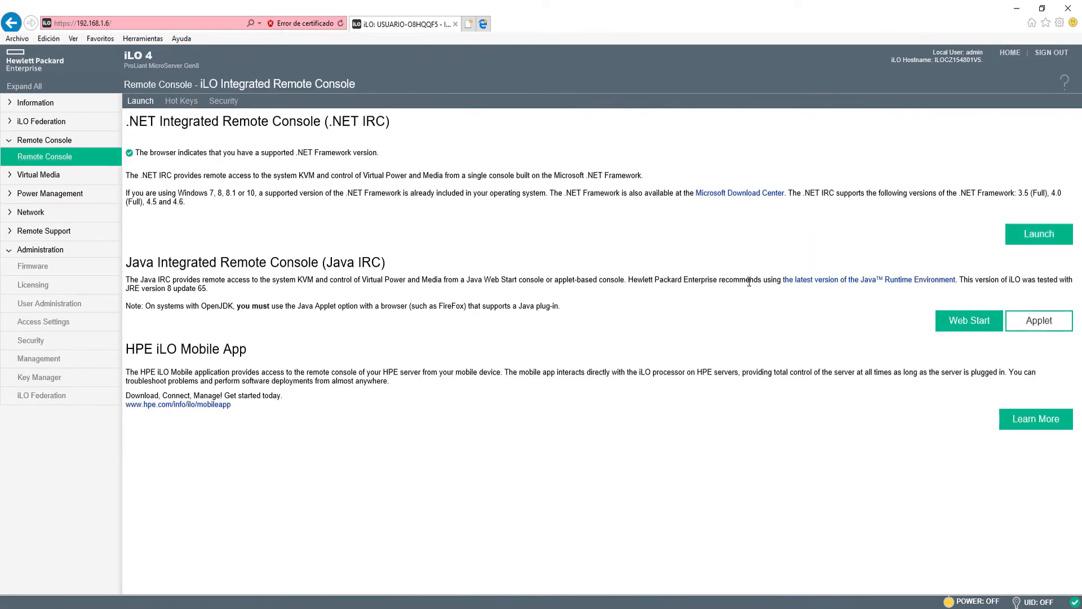
pyautogui.click(1047, 239)
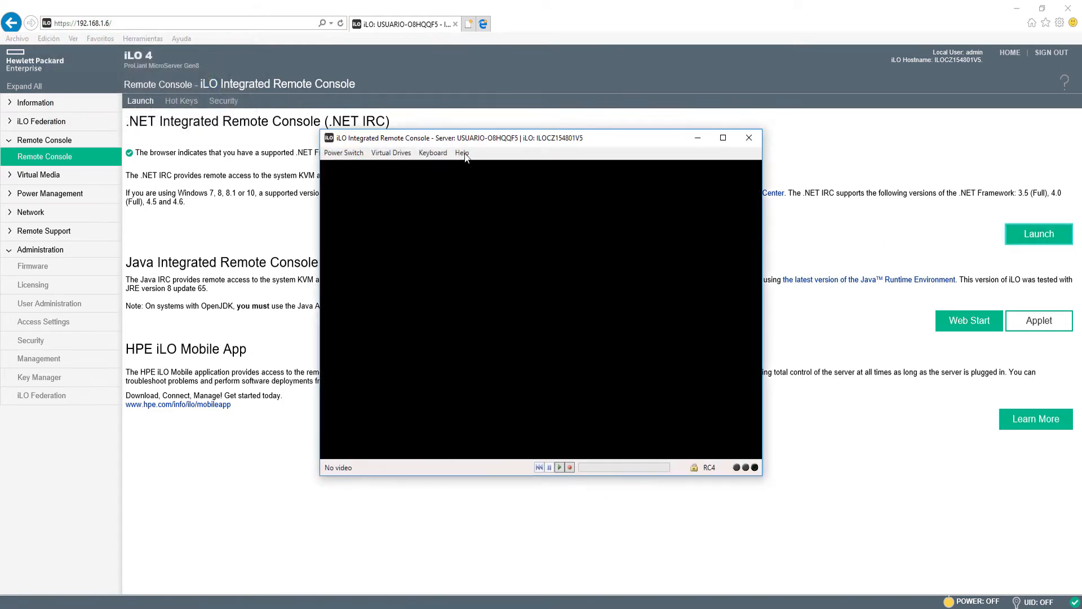
pyautogui.moveTo(452, 143); pyautogui.dragTo(397, 131)
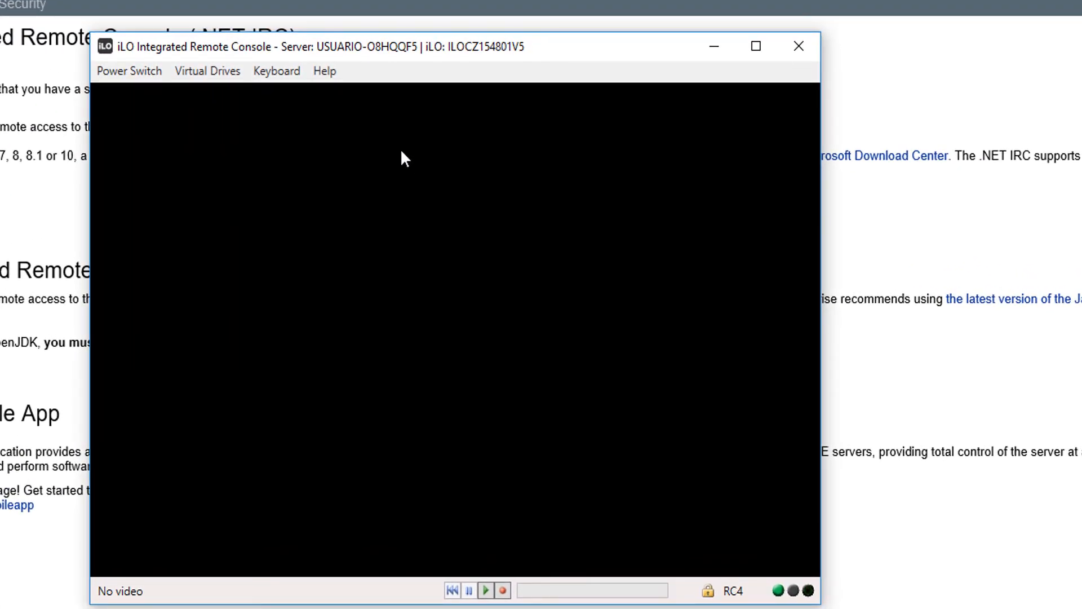
# Mount ubuntu-17.04-desktop-amd64.iso from the Ubuntu folder as a virtual CD-ROM/DVD image file.
pyautogui.click(208, 72)
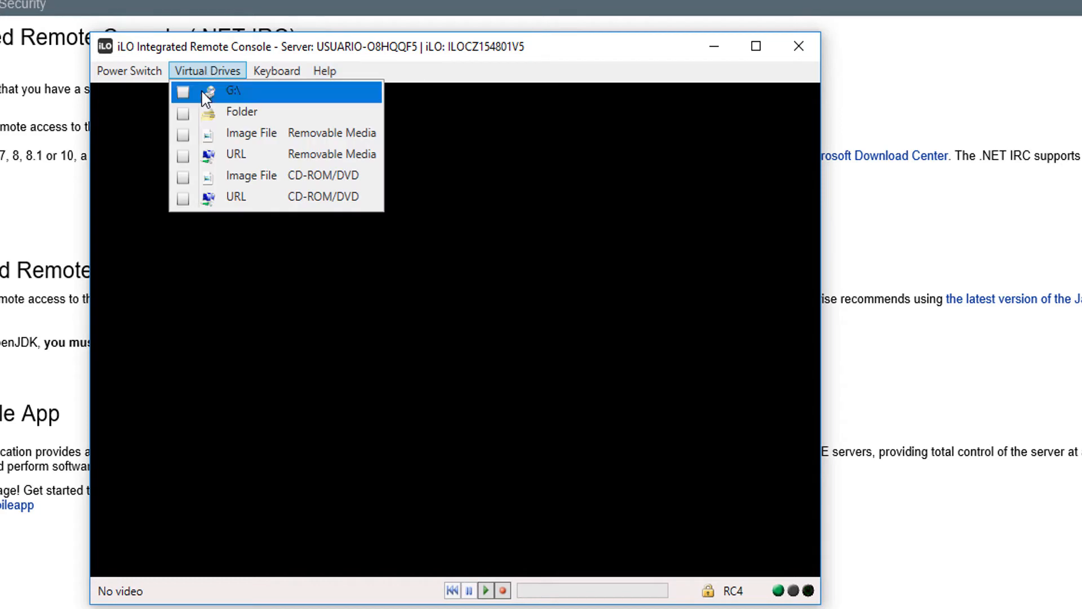
pyautogui.click(242, 181)
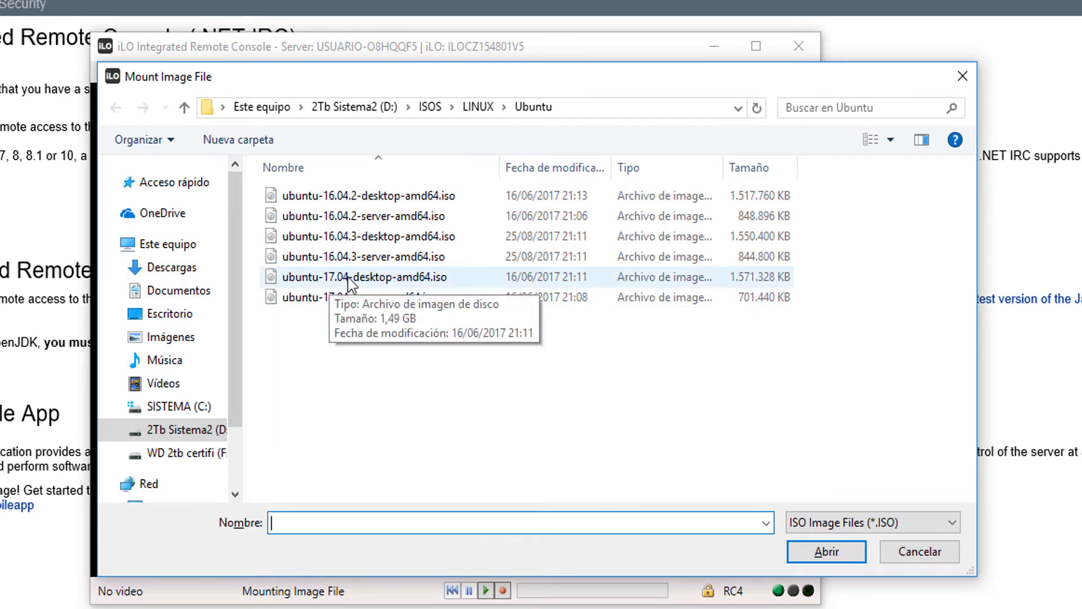
pyautogui.click(372, 282)
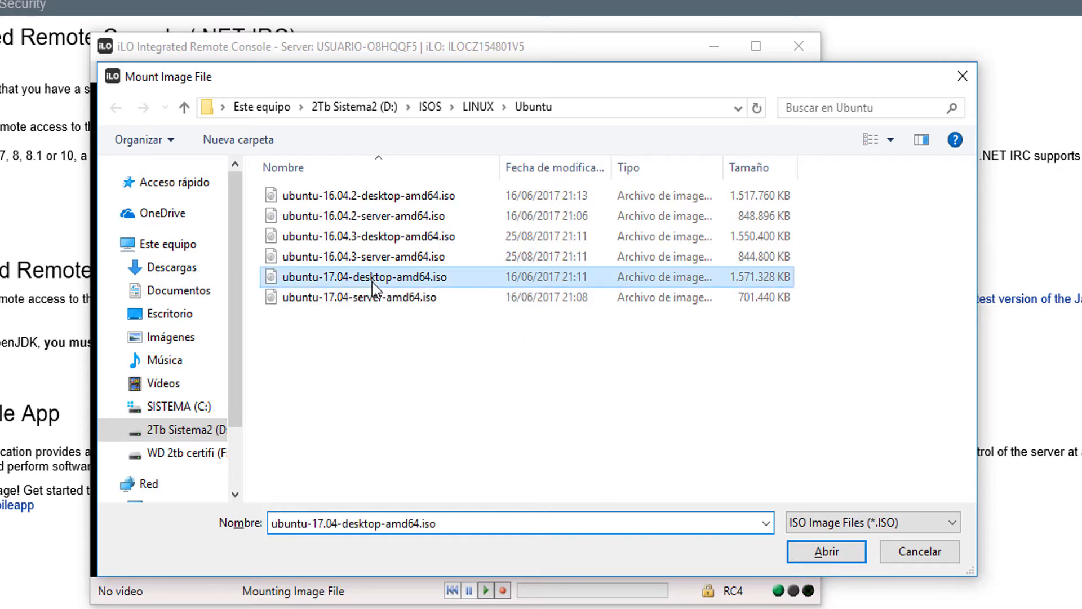
pyautogui.click(823, 556)
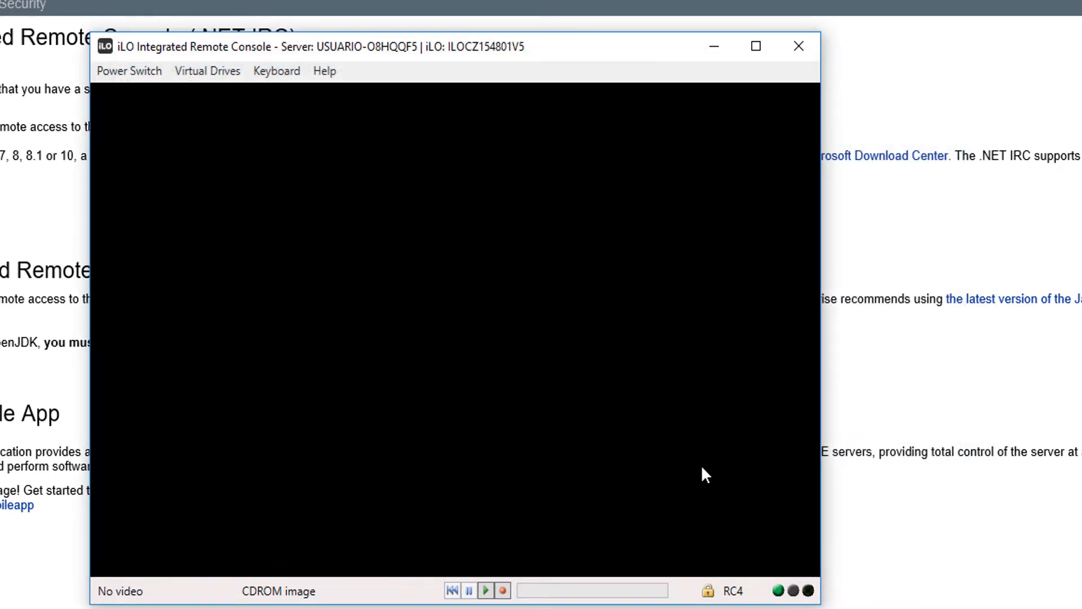
# Check the mounted CD-ROM/DVD image file and power on the server with a momentary press.
pyautogui.click(207, 71)
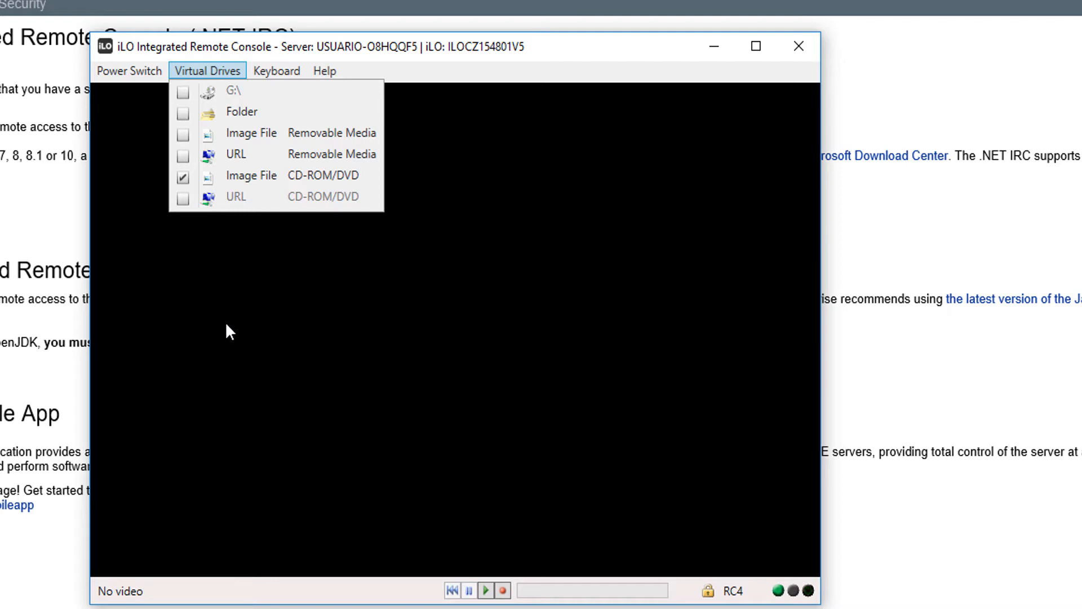
pyautogui.moveTo(121, 71)
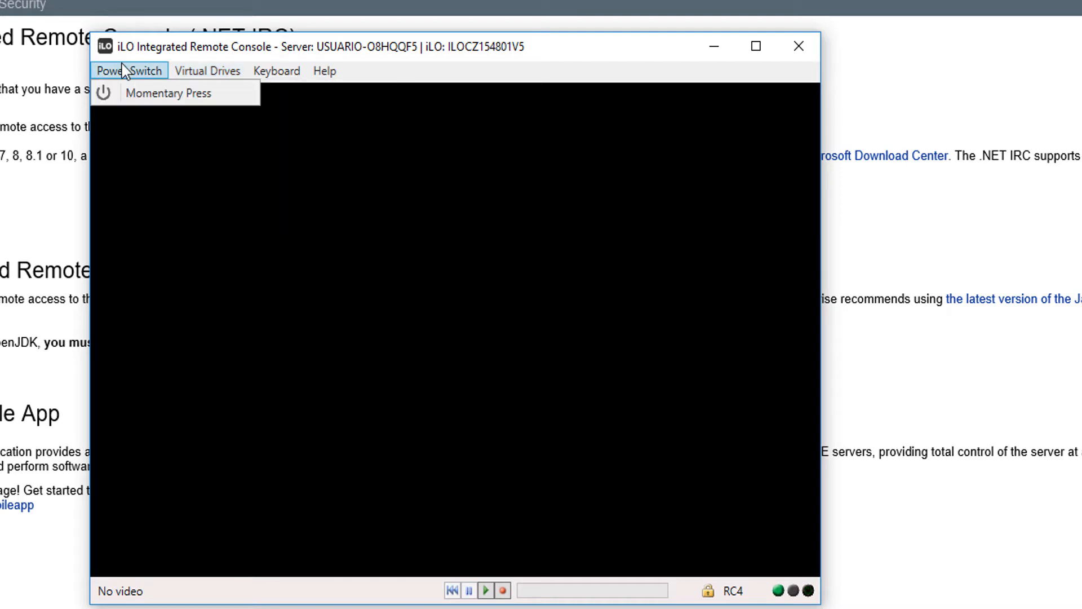
pyautogui.click(154, 101)
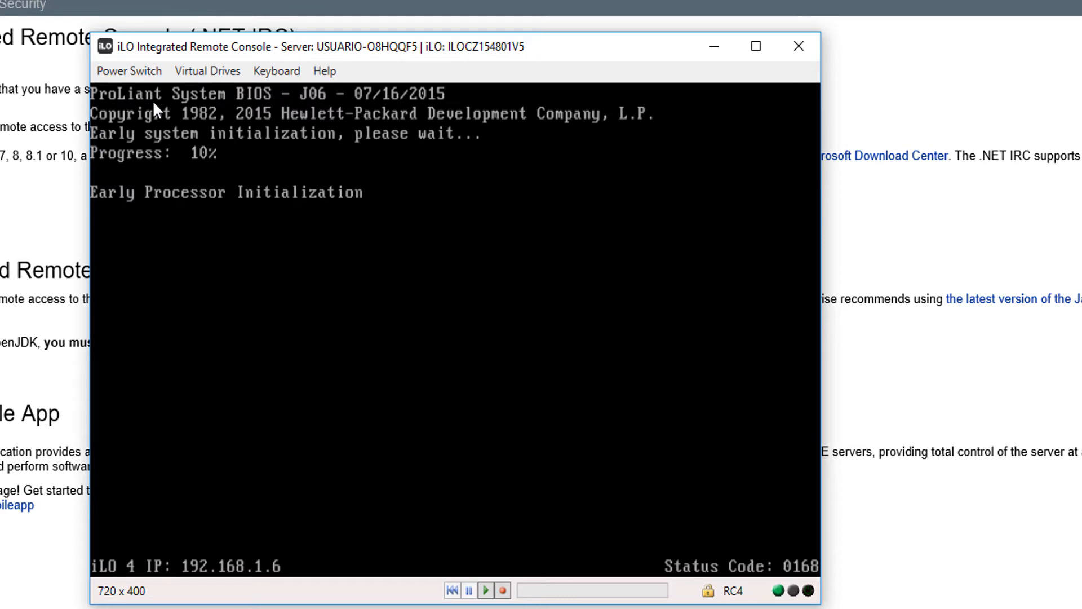
# Check the virtual drives for the mounted CD-ROM/DVD image while the server boots into the Ubuntu installer.
pyautogui.click(206, 71)
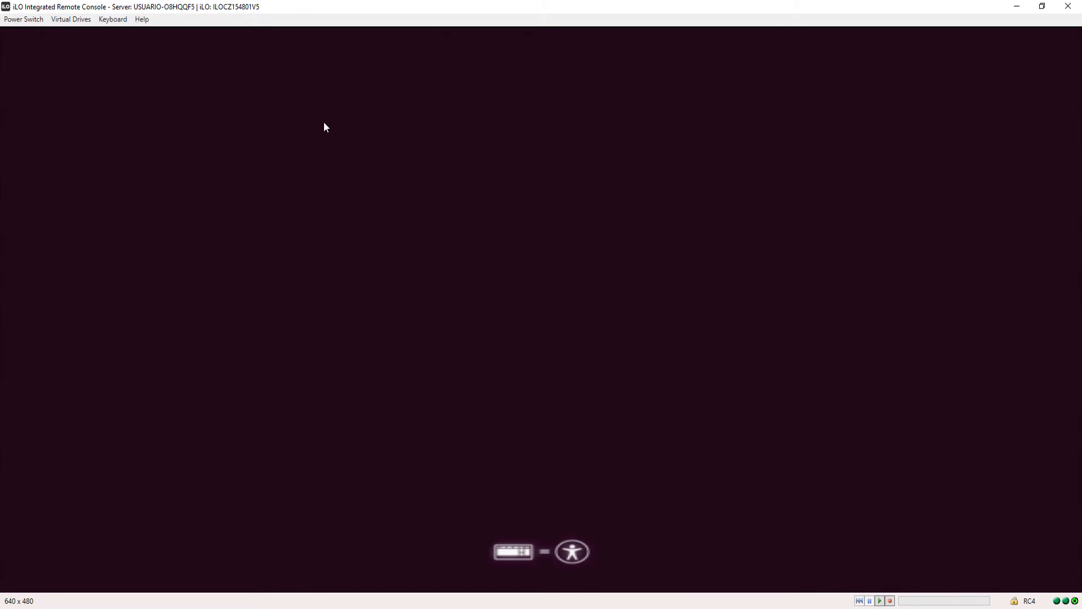
pyautogui.click(70, 20)
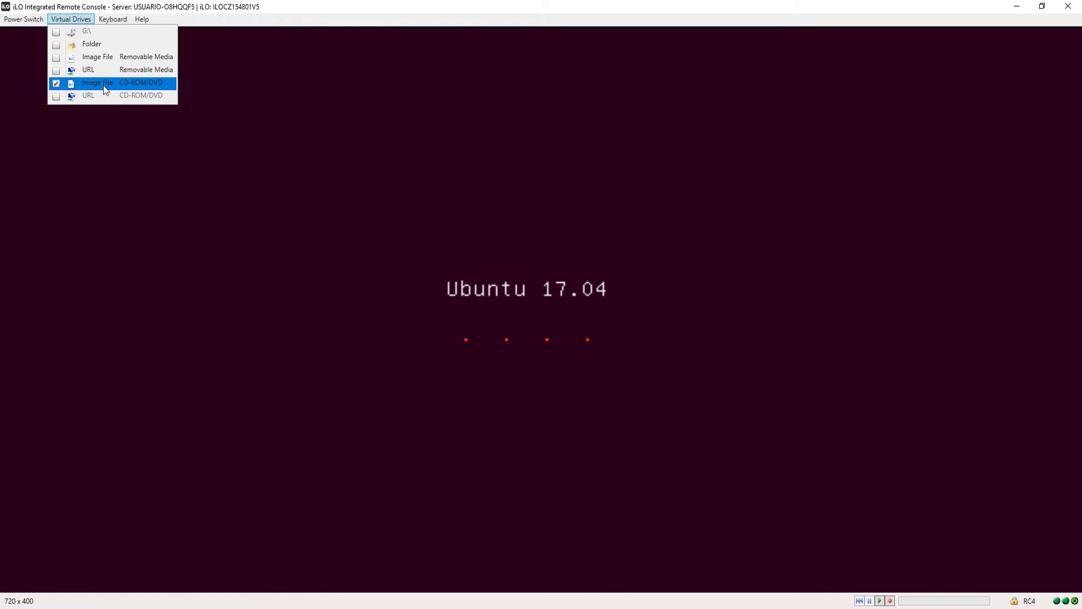
pyautogui.click(610, 250)
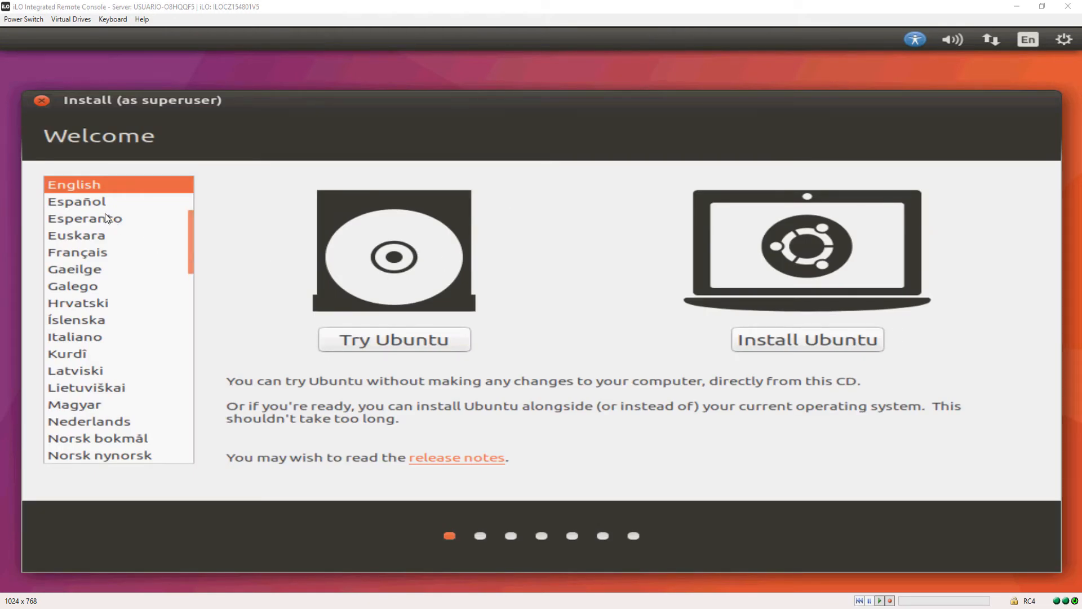
# Set the installer language to Español and start installing Ubuntu.
pyautogui.click(79, 203)
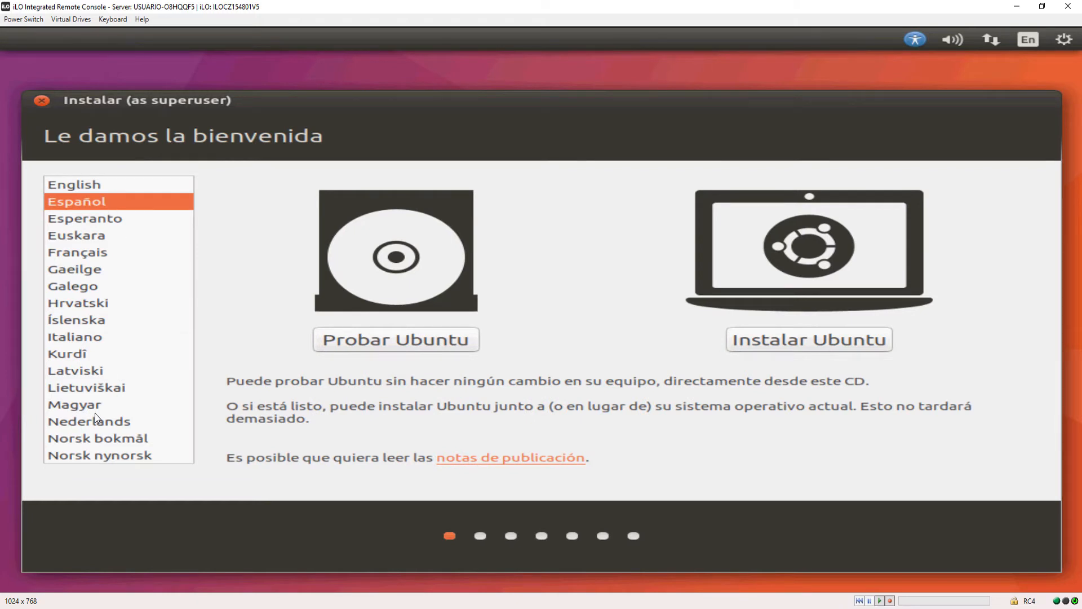
pyautogui.click(64, 186)
pyautogui.click(73, 201)
pyautogui.click(810, 341)
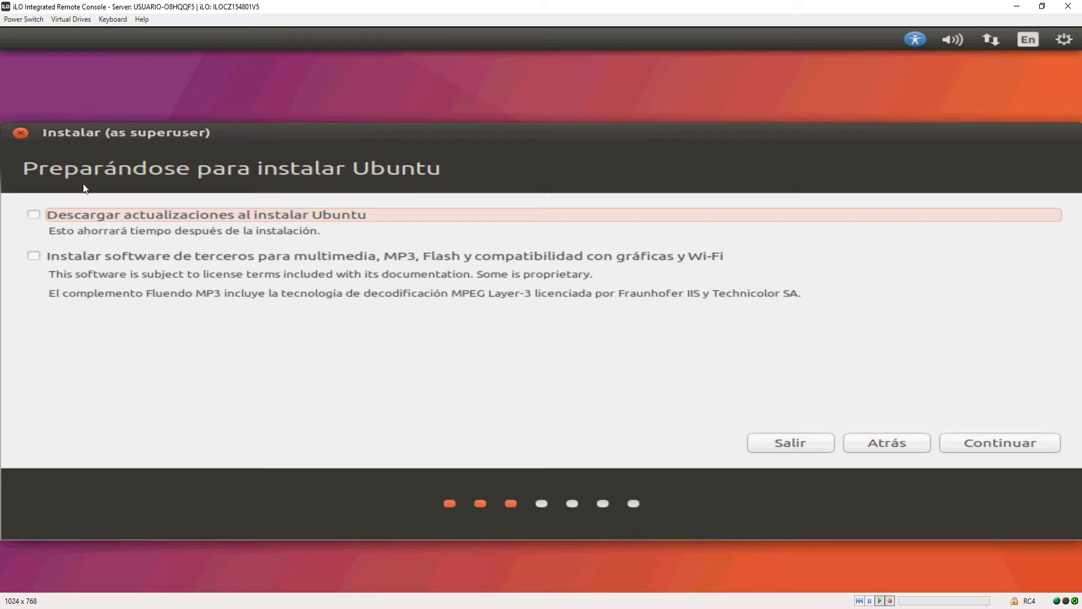
# Leave the update download and third-party software options unselected and continue to the installation type.
pyautogui.click(34, 215)
pyautogui.click(34, 257)
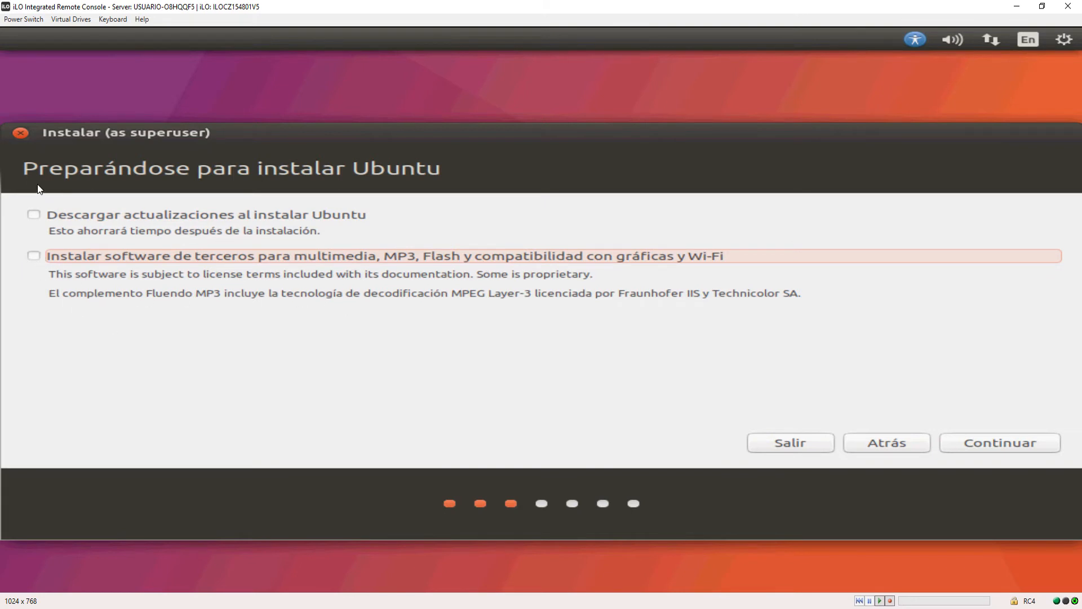
pyautogui.click(1003, 441)
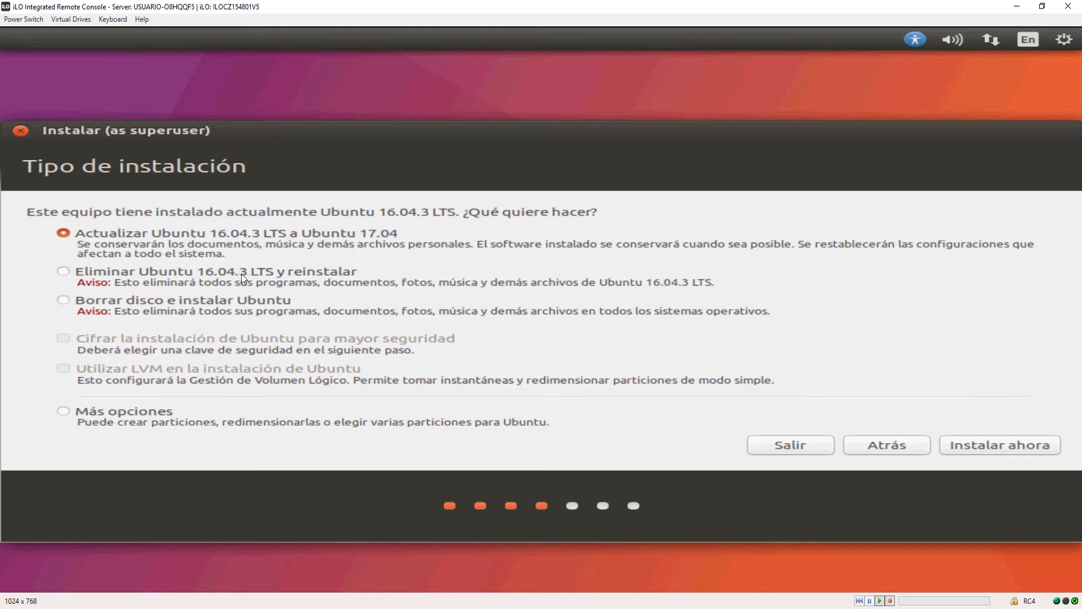
# Switch among the installation types: upgrade to Ubuntu 17.04, remove Ubuntu 16.04.3 LTS and reinstall, or erase the disk.
pyautogui.click(116, 304)
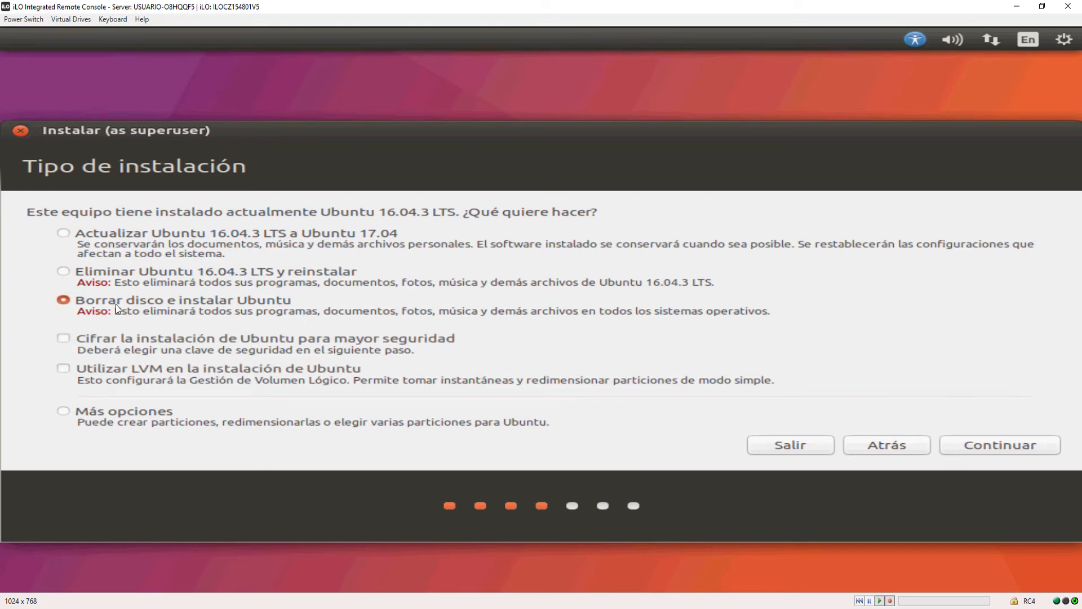
pyautogui.click(90, 274)
pyautogui.click(88, 304)
pyautogui.click(87, 269)
pyautogui.click(84, 299)
pyautogui.click(63, 233)
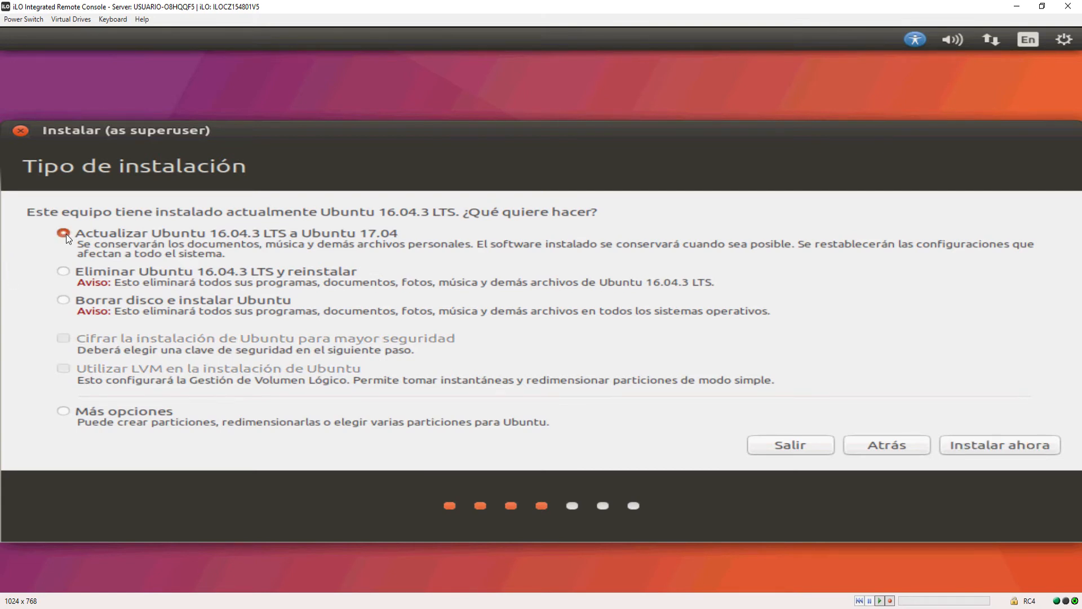
pyautogui.click(65, 273)
pyautogui.click(66, 301)
pyautogui.click(65, 269)
pyautogui.click(65, 302)
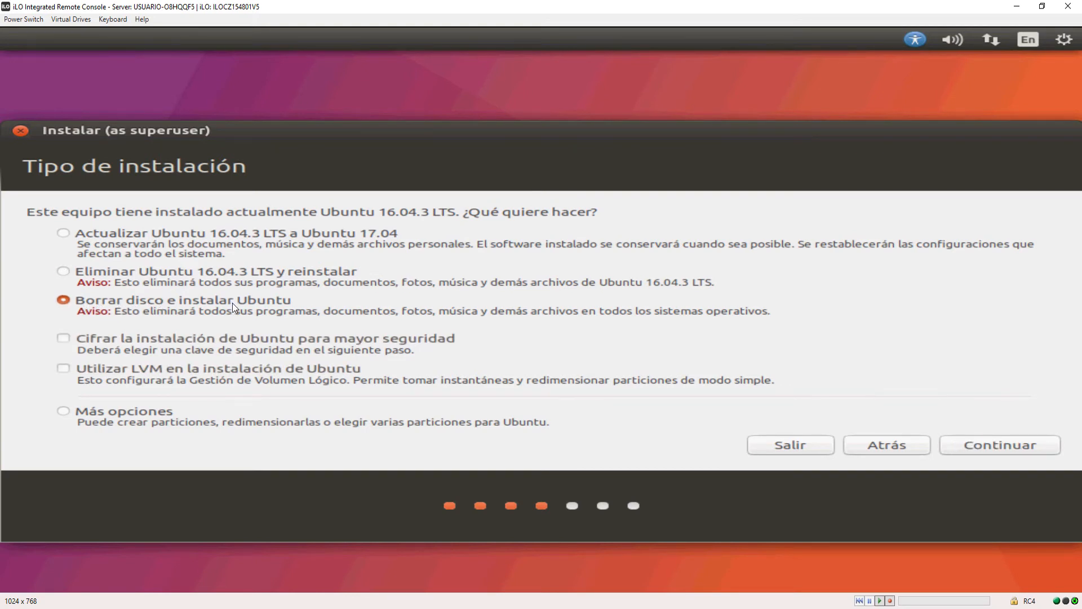
pyautogui.click(63, 272)
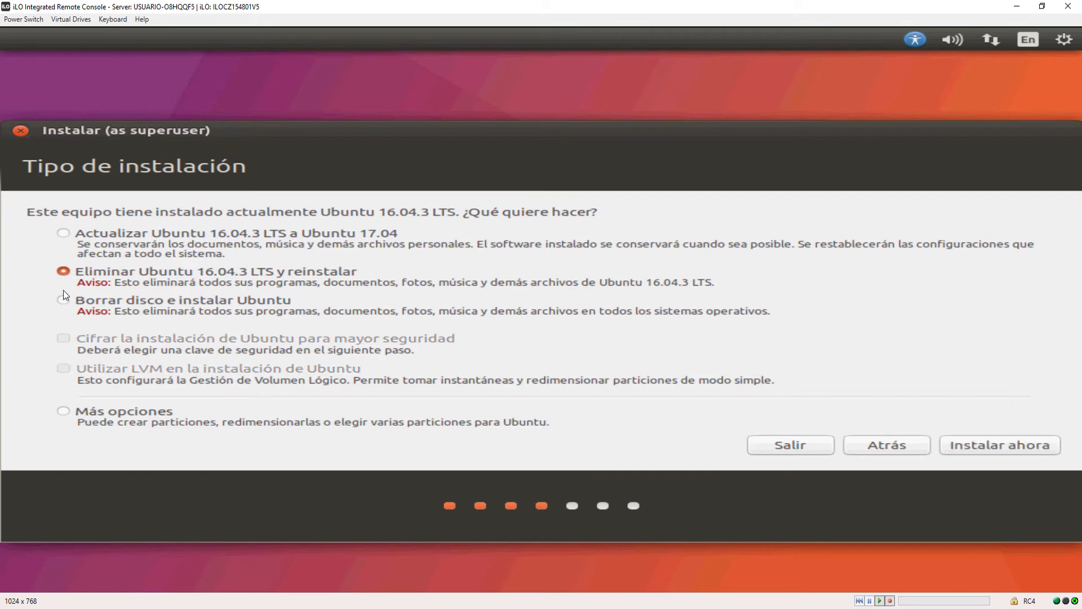
# Choose to erase the disk and install Ubuntu without encryption or LVM, and continue to the drive selection.
pyautogui.click(64, 299)
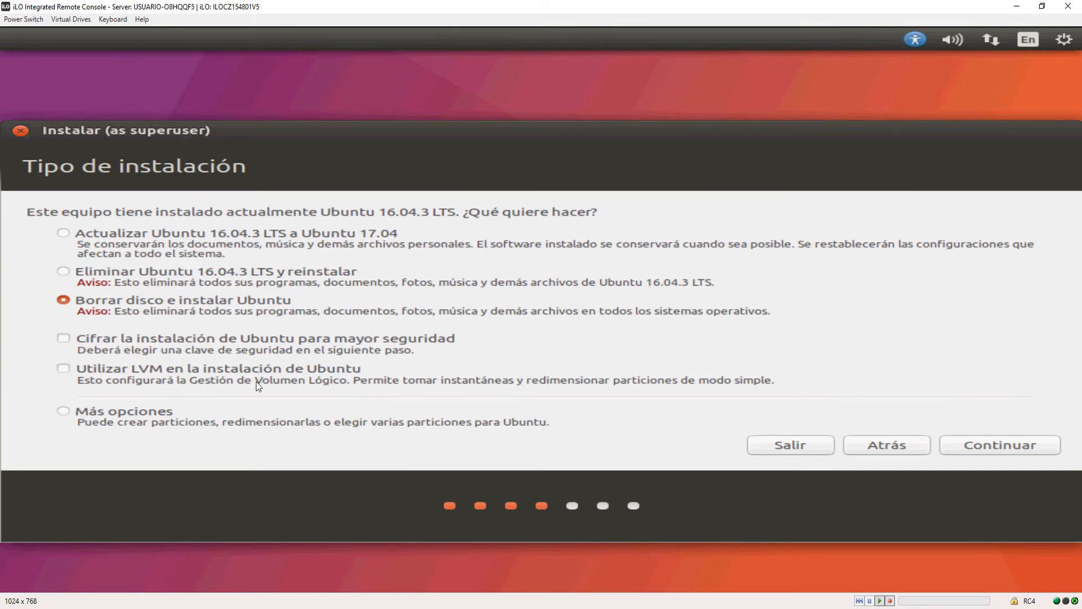
pyautogui.click(63, 338)
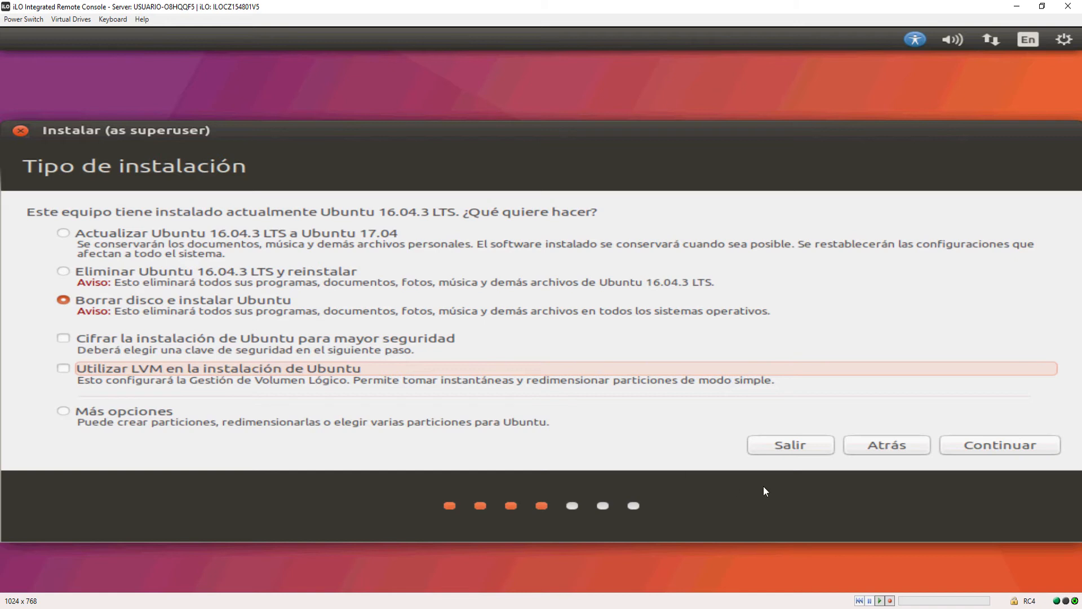
pyautogui.click(992, 449)
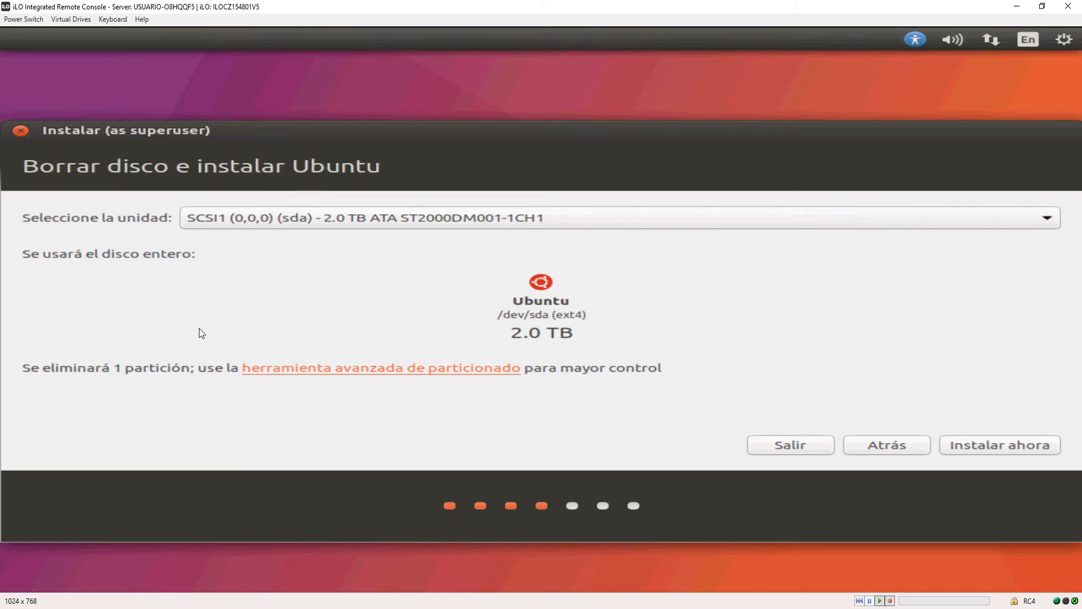
# Select the 31.9 GB HP iLO Internal SD-CARD (sde) as the target drive and confirm writing the changes to it.
pyautogui.click(318, 225)
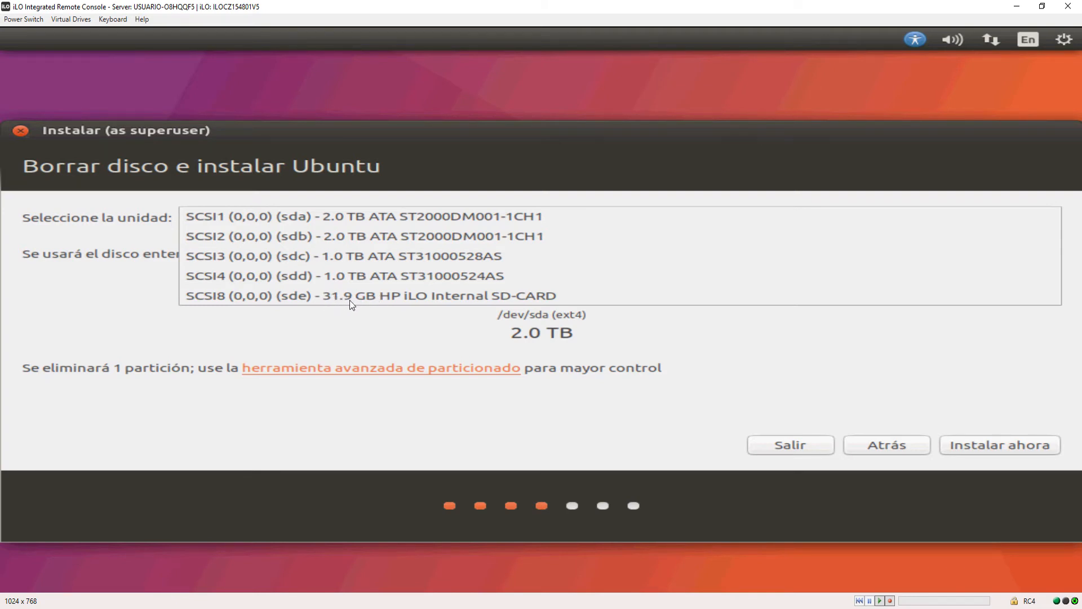
pyautogui.click(373, 296)
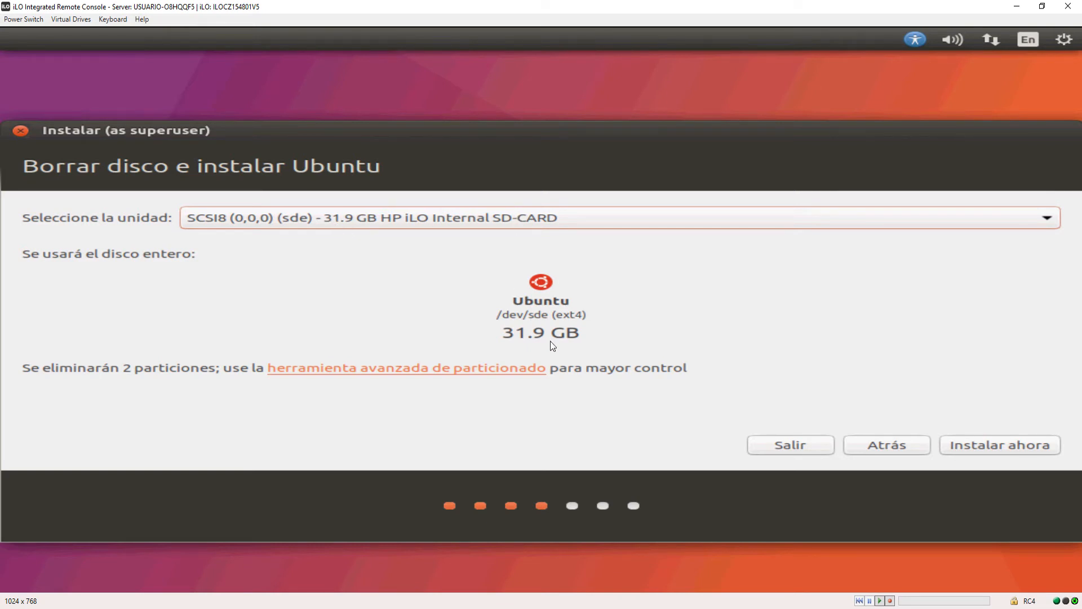
pyautogui.click(994, 450)
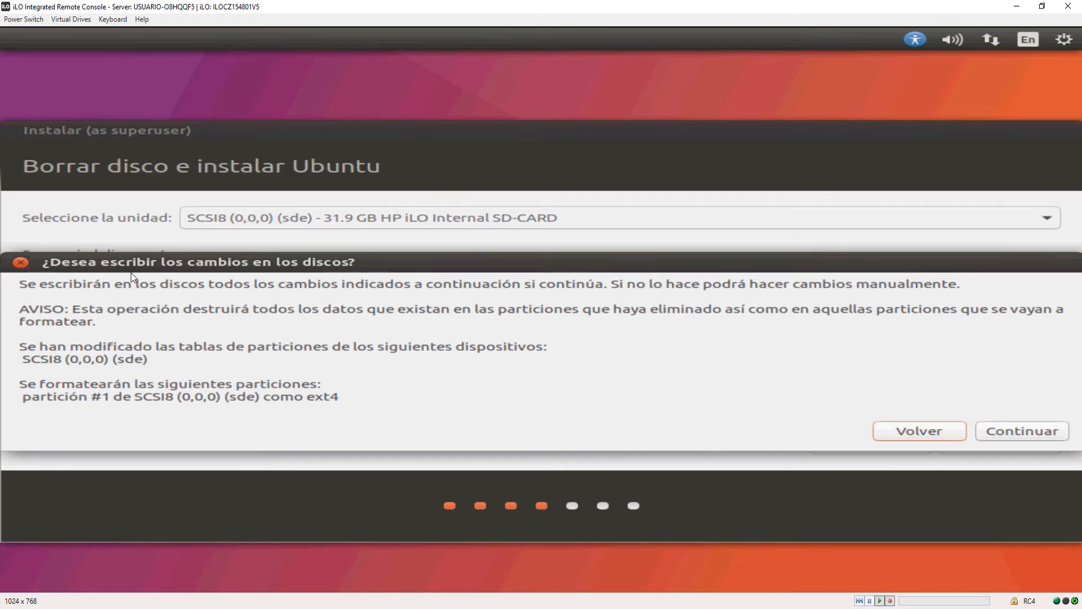
pyautogui.click(1023, 429)
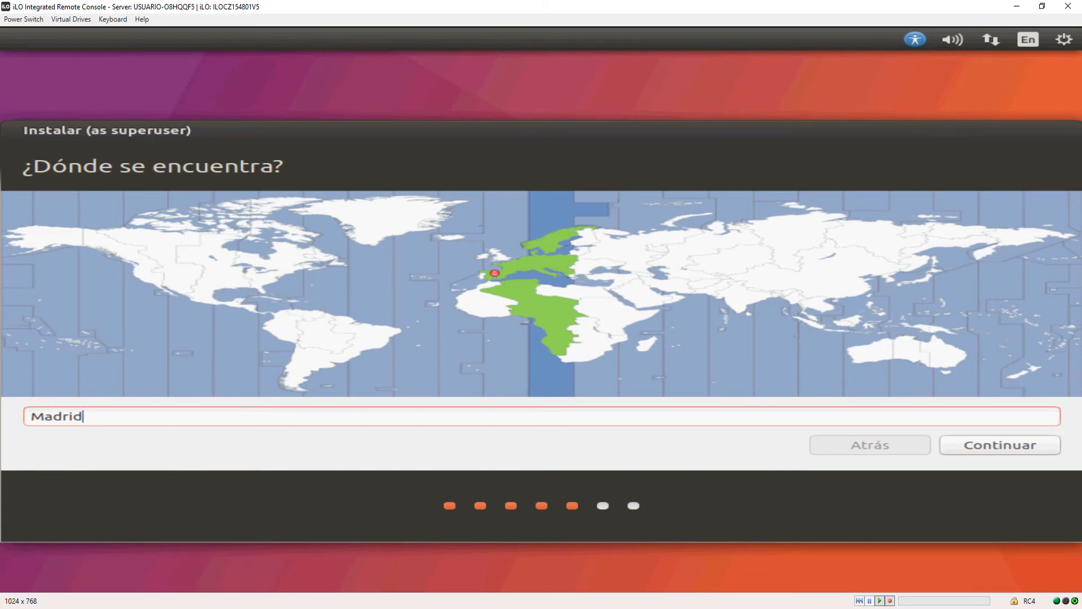
# Accept Madrid as the location and set the keyboard layout to Spanish, testing it with "ññññññññwerwehdfnbvmhjg".
pyautogui.click(1013, 449)
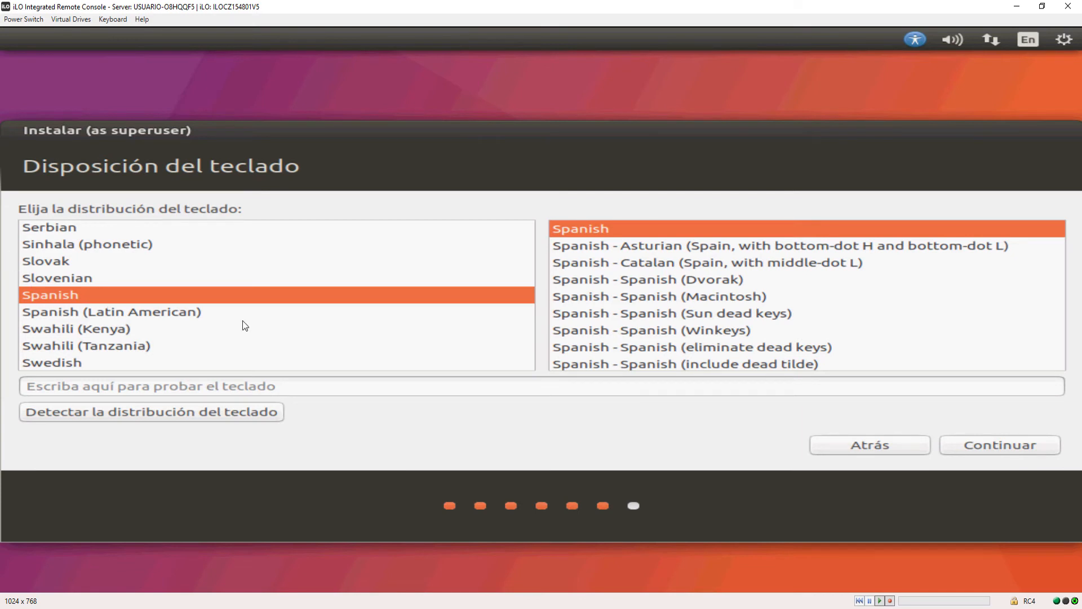
pyautogui.click(144, 390)
pyautogui.write('ññññ')
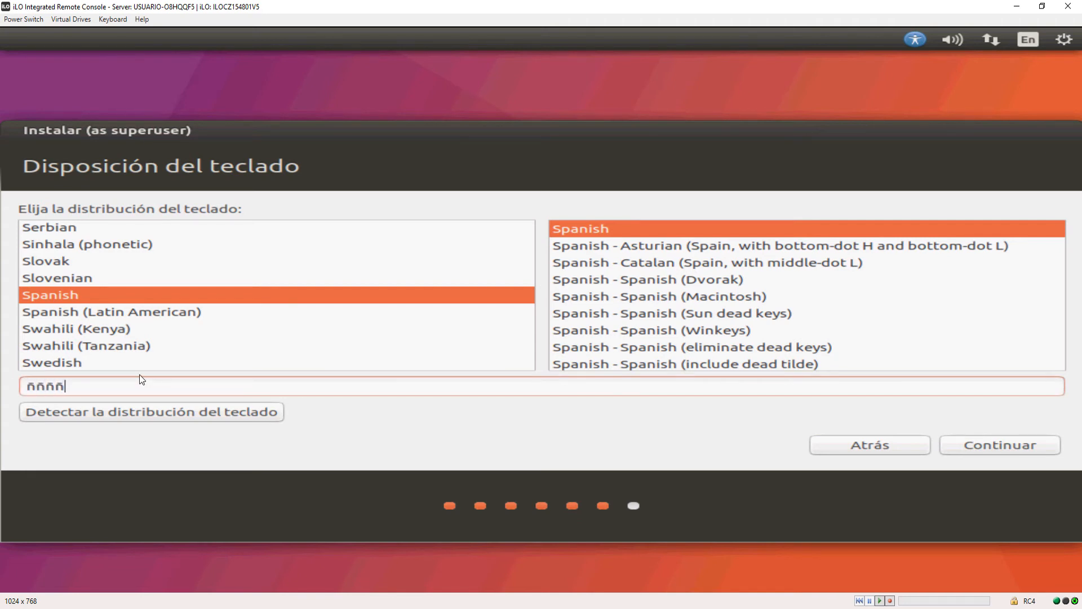
pyautogui.write('ññññwerwehdfnbvmhjg')
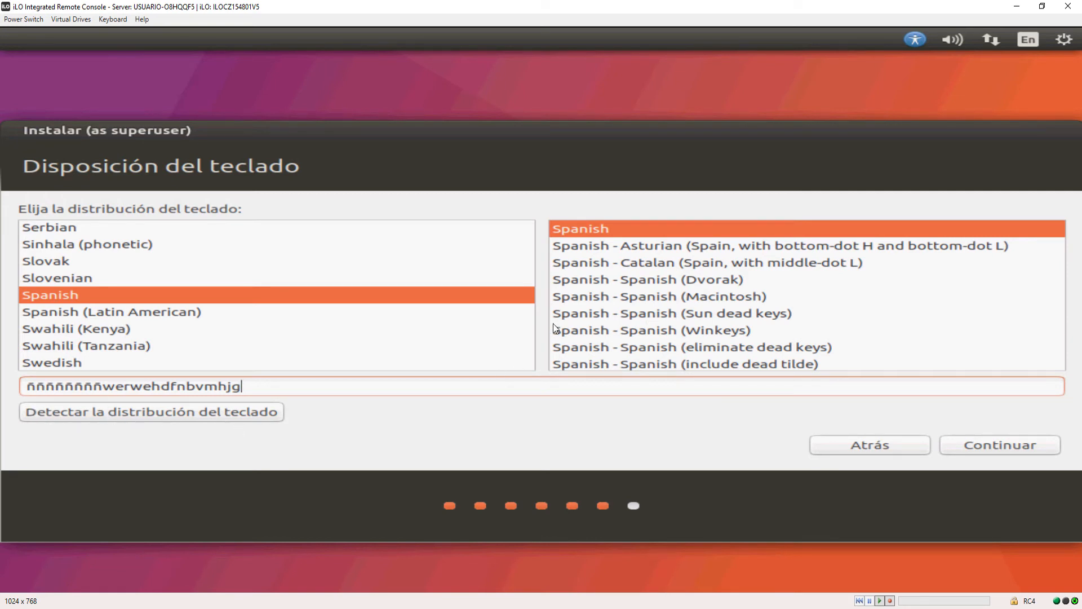
pyautogui.click(69, 275)
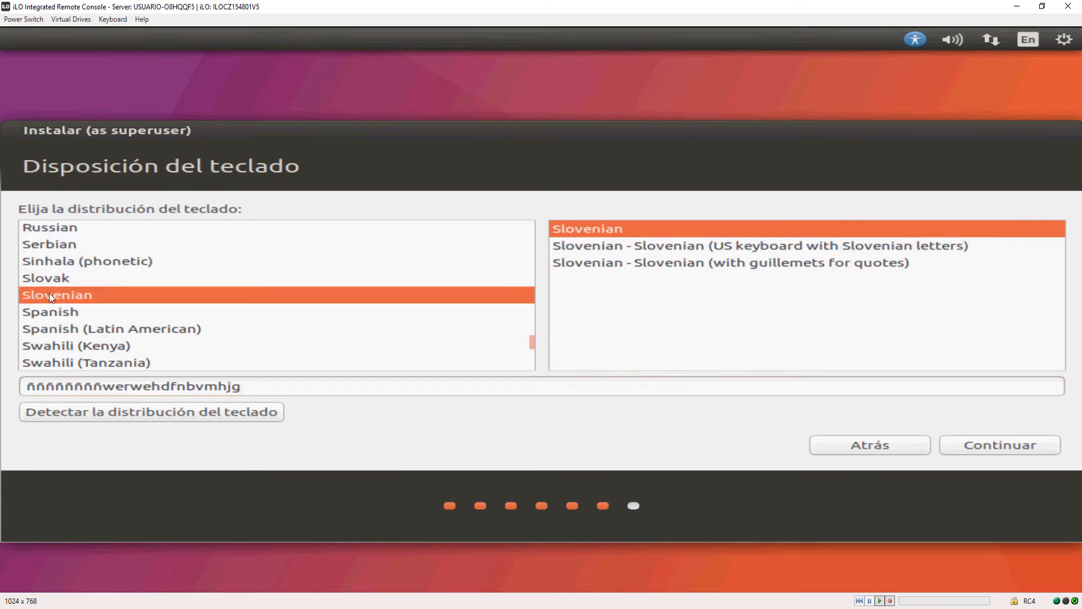
pyautogui.click(48, 313)
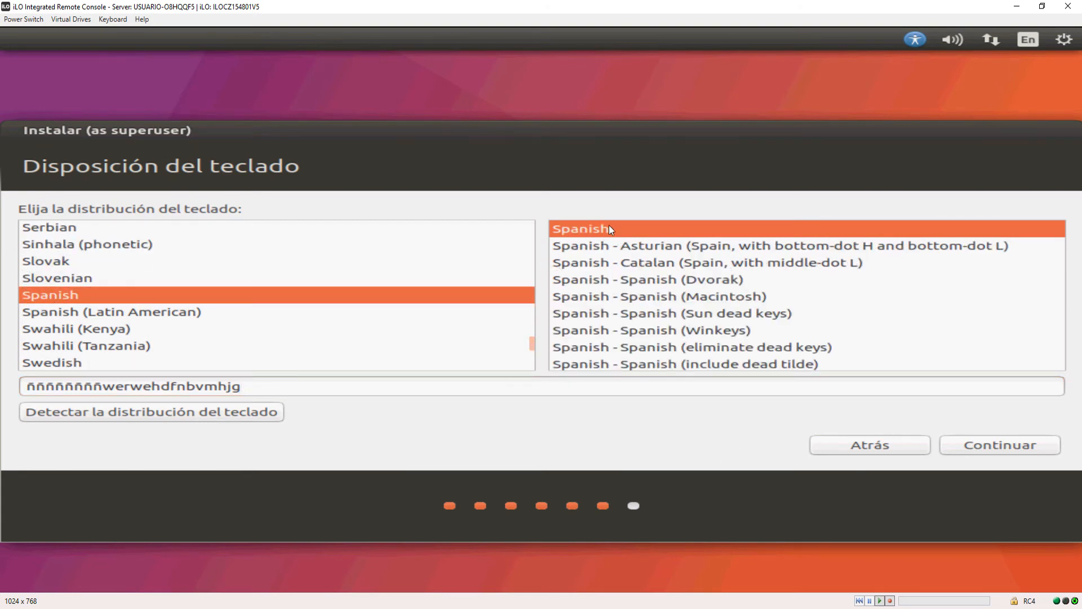
pyautogui.click(995, 448)
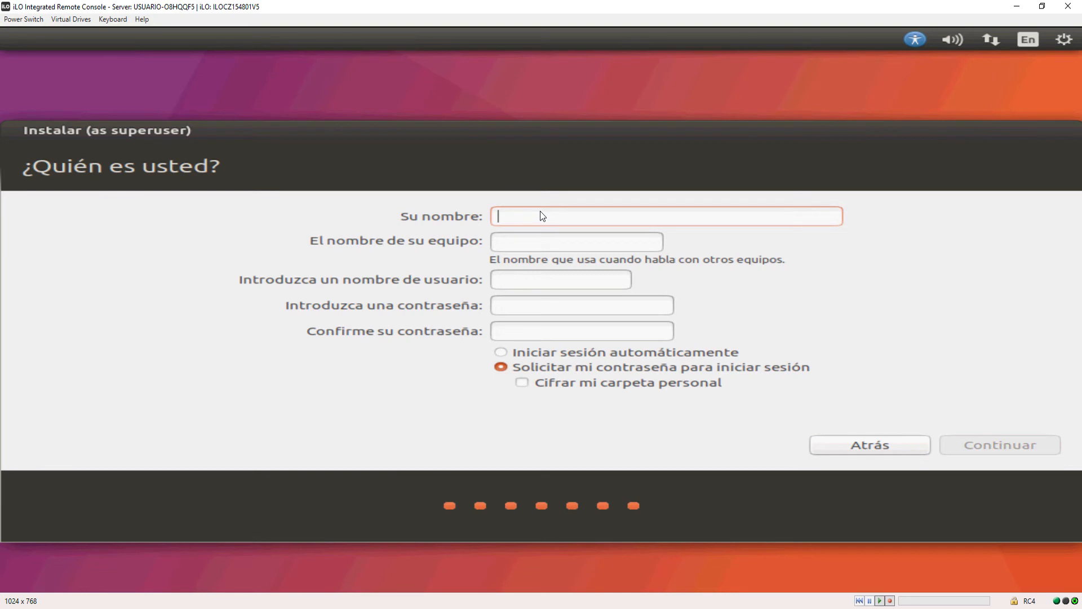
# Enter "EscueladeInformatica" as the name for the new Ubuntu account.
pyautogui.write('Escuel')
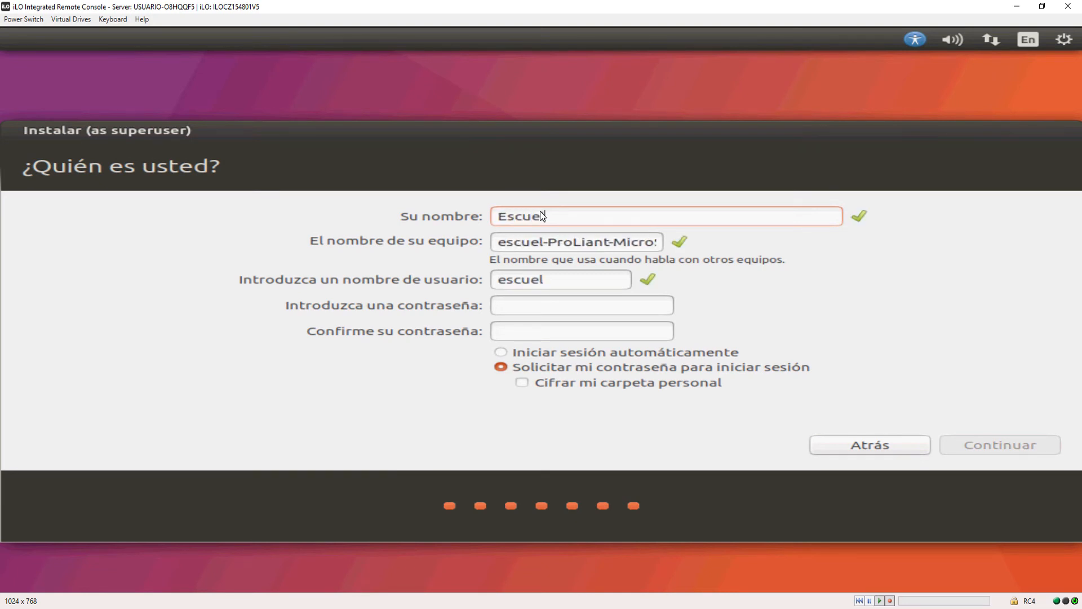
pyautogui.write('ade')
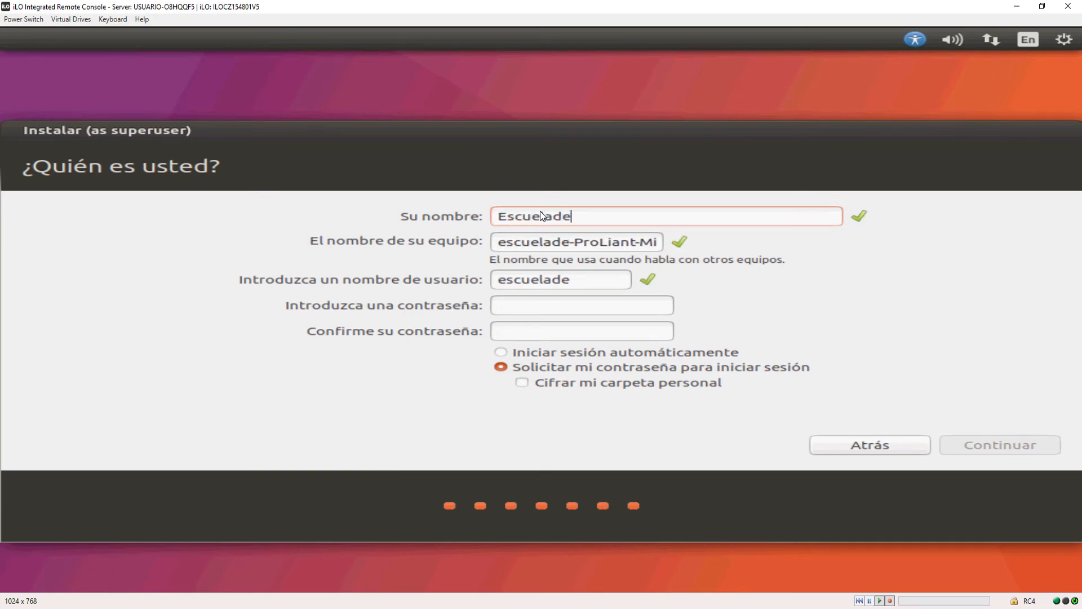
pyautogui.write('Informatica')
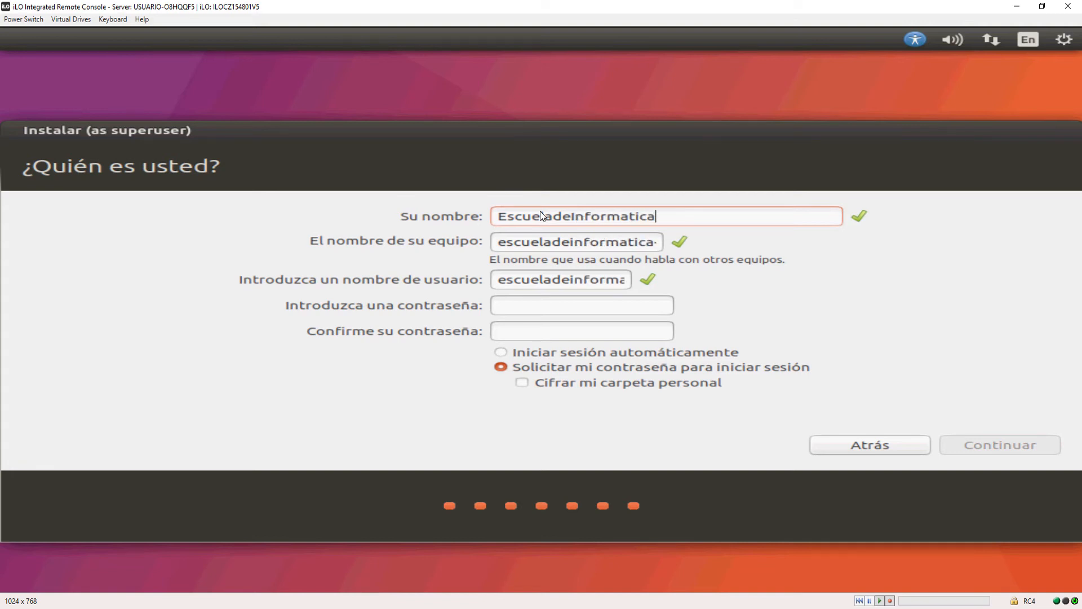
# Replace the suggested computer name with "ubuntu".
pyautogui.click(518, 242)
pyautogui.press('Left')
pyautogui.press('Left')
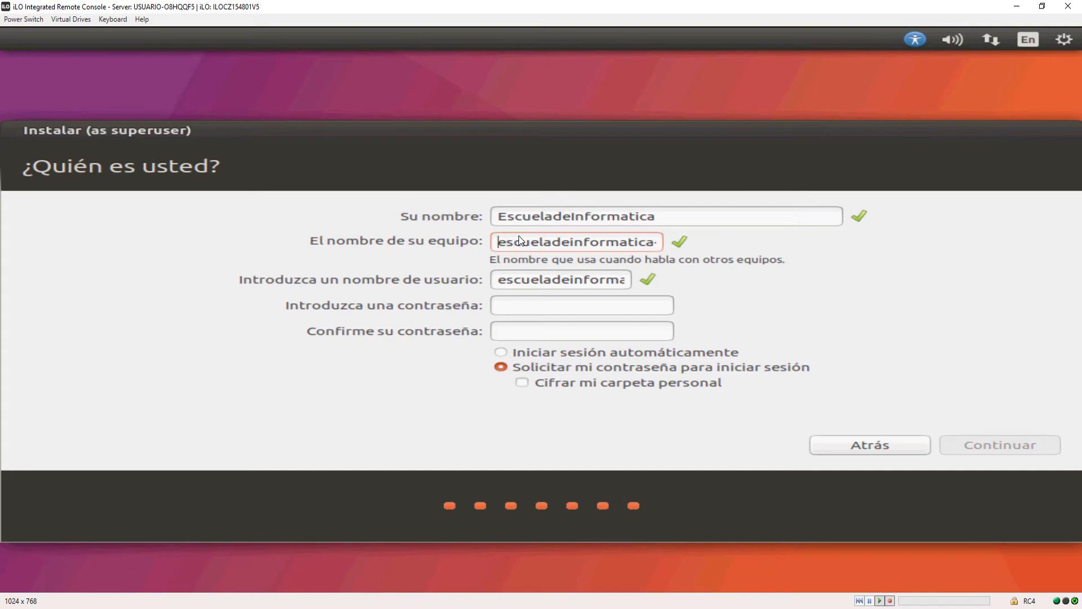
pyautogui.press('Delete')
pyautogui.press('Delete')
pyautogui.press('Delete')
pyautogui.press('Delete')
pyautogui.press('Delete')
pyautogui.press('Delete')
pyautogui.press('Delete')
pyautogui.press('Delete')
pyautogui.press('Delete')
pyautogui.press('Delete')
pyautogui.press('Delete')
pyautogui.press('Delete')
pyautogui.press('Delete')
pyautogui.press('Delete')
pyautogui.press('Delete')
pyautogui.press('Delete')
pyautogui.press('Delete')
pyautogui.press('Delete')
pyautogui.press('Delete')
pyautogui.press('Delete')
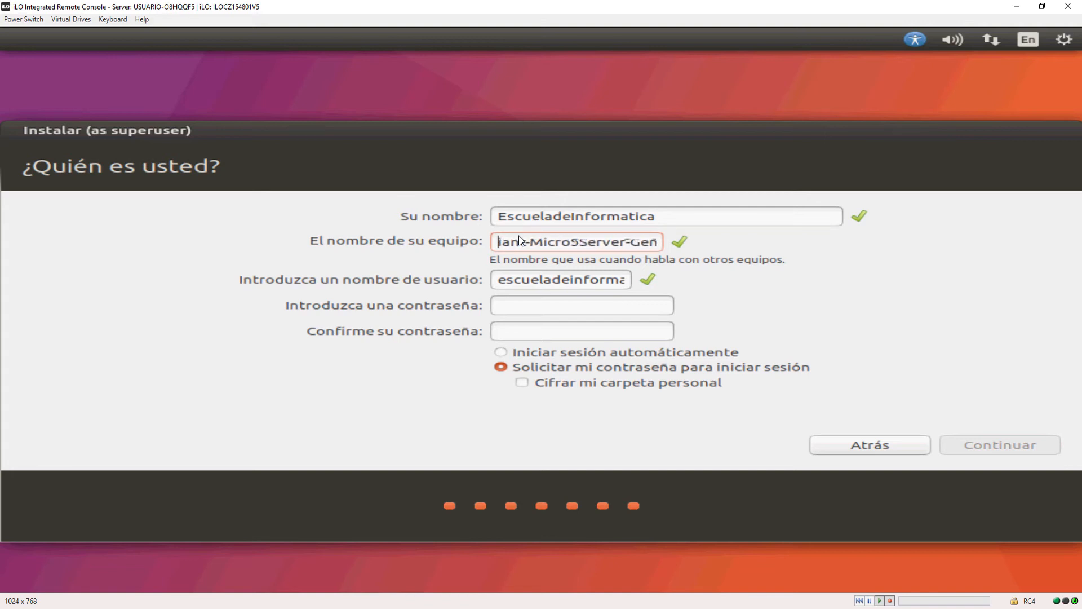
pyautogui.press('Delete')
pyautogui.press('Delete')
pyautogui.press('Delete')
pyautogui.press('Delete')
pyautogui.press('Delete')
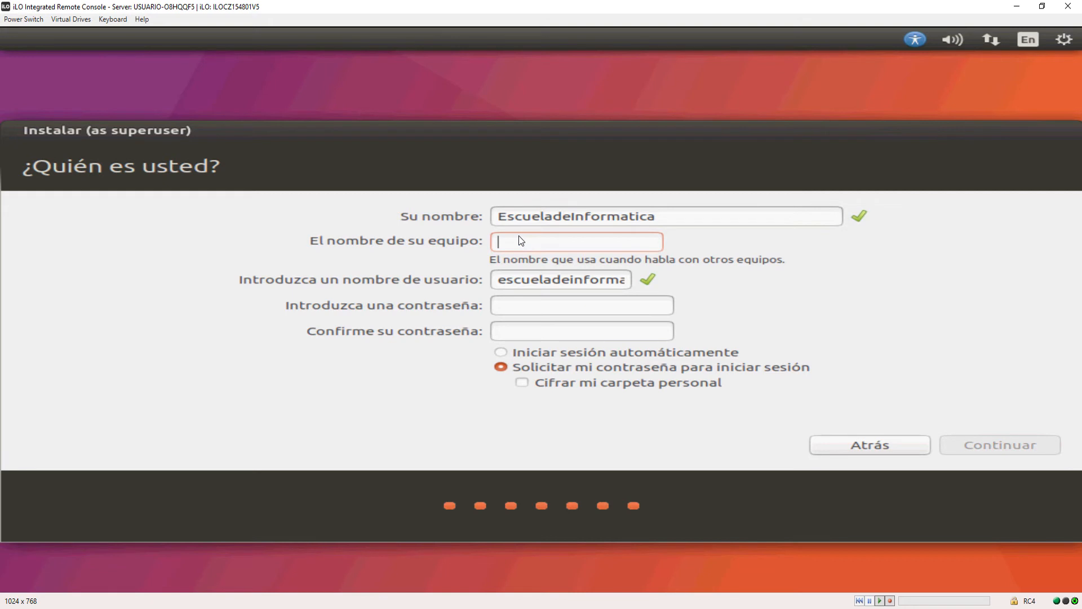
pyautogui.write('ubuntu')
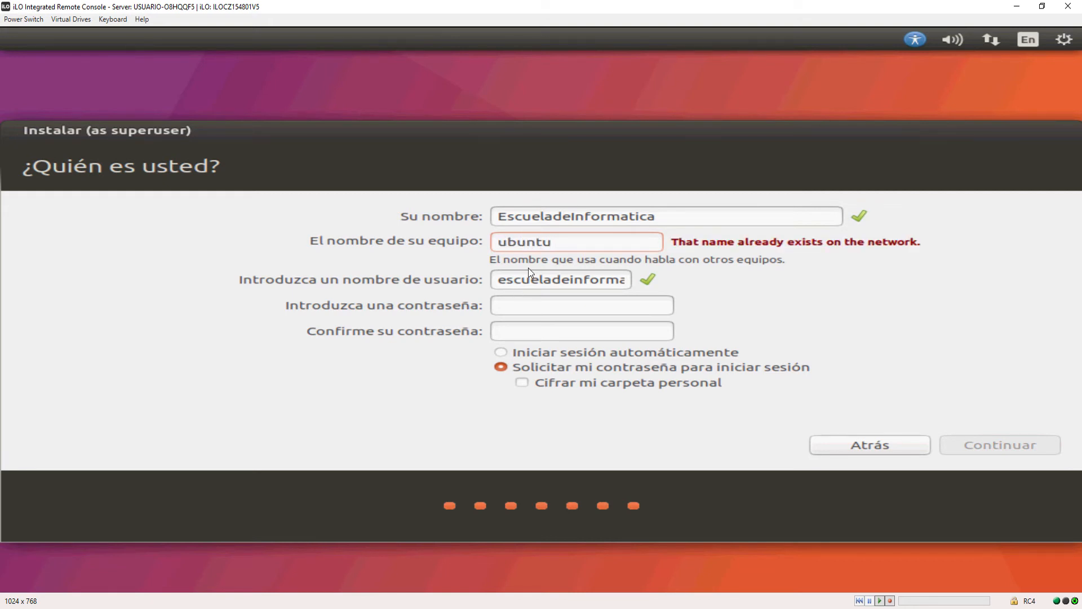
# Replace the suggested username with "escuela".
pyautogui.press('Delete')
pyautogui.press('Delete')
pyautogui.press('Delete')
pyautogui.press('Delete')
pyautogui.press('Delete')
pyautogui.press('Delete')
pyautogui.press('Delete')
pyautogui.press('Delete')
pyautogui.press('Delete')
pyautogui.press('Delete')
pyautogui.press('Delete')
pyautogui.press('Delete')
pyautogui.press('Delete')
pyautogui.press('Delete')
pyautogui.press('Delete')
pyautogui.press('Delete')
pyautogui.press('Delete')
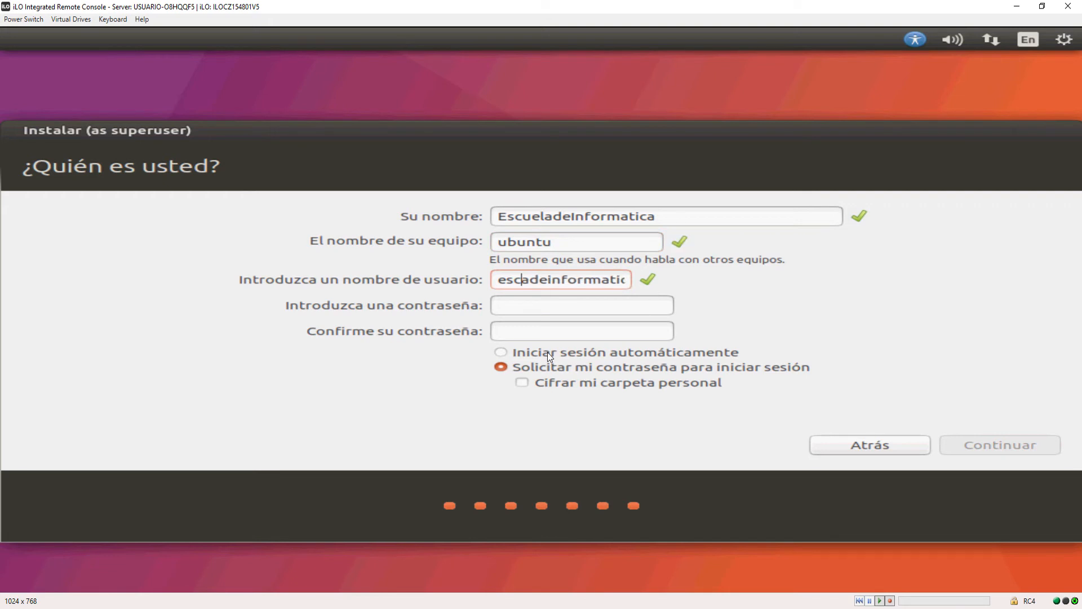
pyautogui.press('BackSpace')
pyautogui.press('BackSpace')
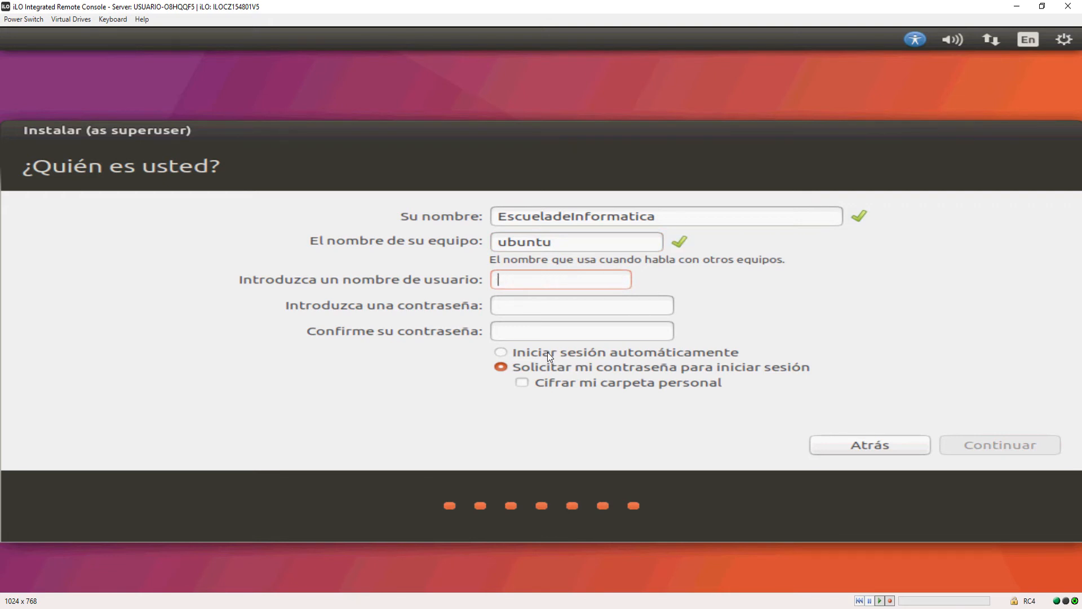
pyautogui.write('escuela')
# Enter the account password and repeat it in the confirmation field.
pyautogui.press('Tab')
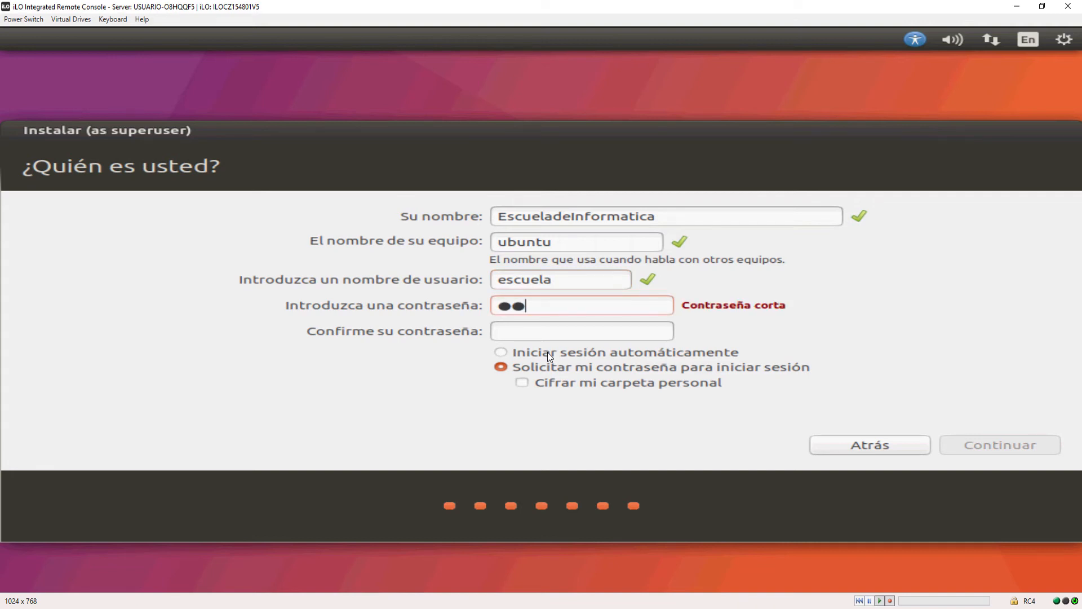
pyautogui.press('Tab')
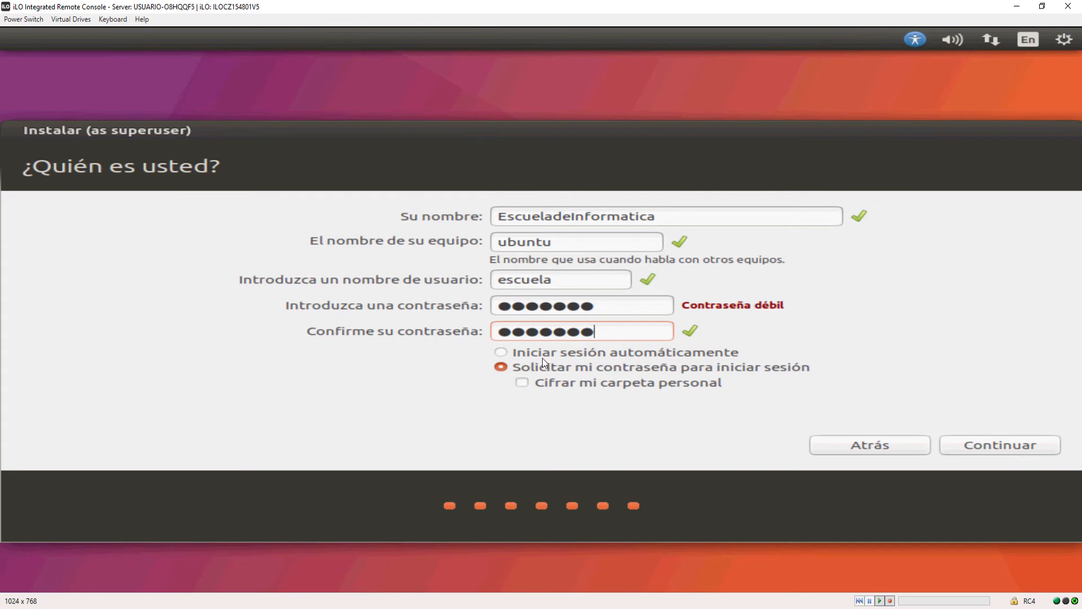
# Compare automatic login with requiring a password, and keep the password login with the home folder unencrypted.
pyautogui.click(500, 366)
pyautogui.click(500, 353)
pyautogui.click(505, 366)
pyautogui.click(511, 369)
pyautogui.click(524, 383)
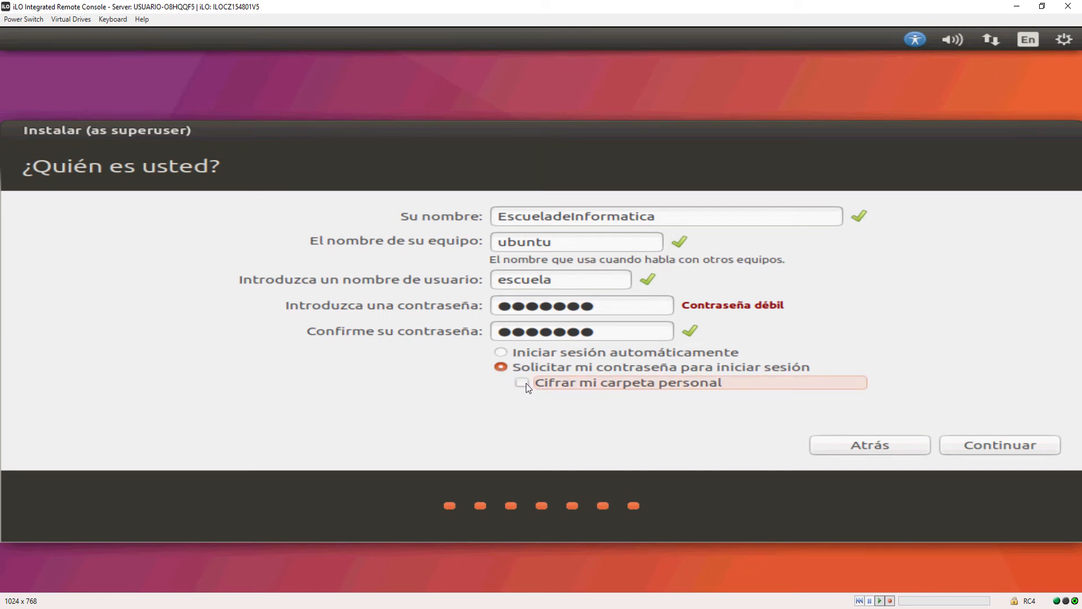
# Continue the Ubuntu installation, restart the server when it finishes, and check the remote console's virtual drives.
pyautogui.click(1008, 443)
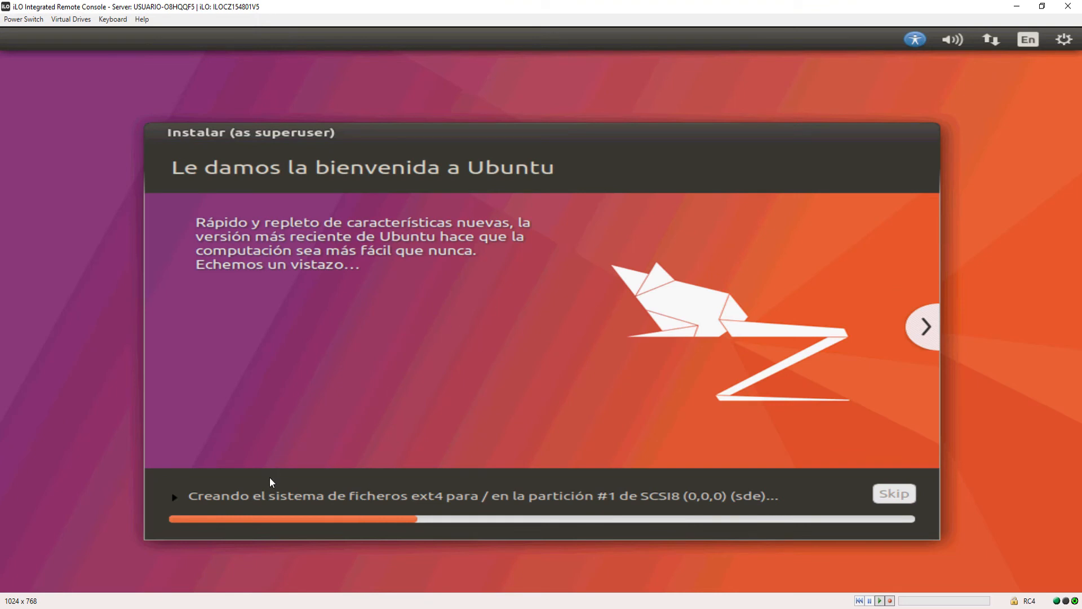
pyautogui.click(174, 498)
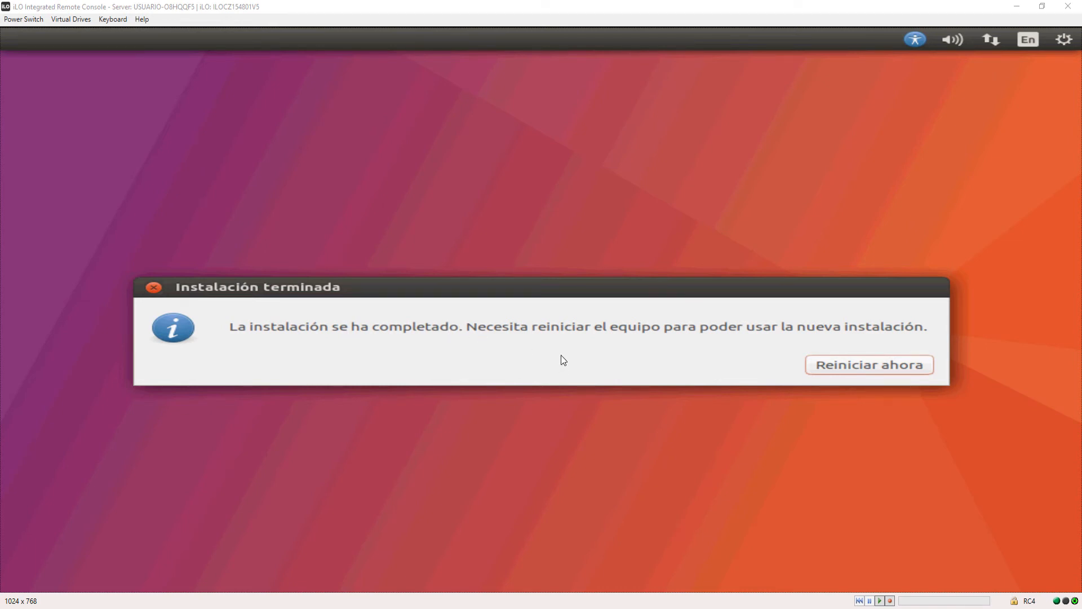
pyautogui.click(870, 364)
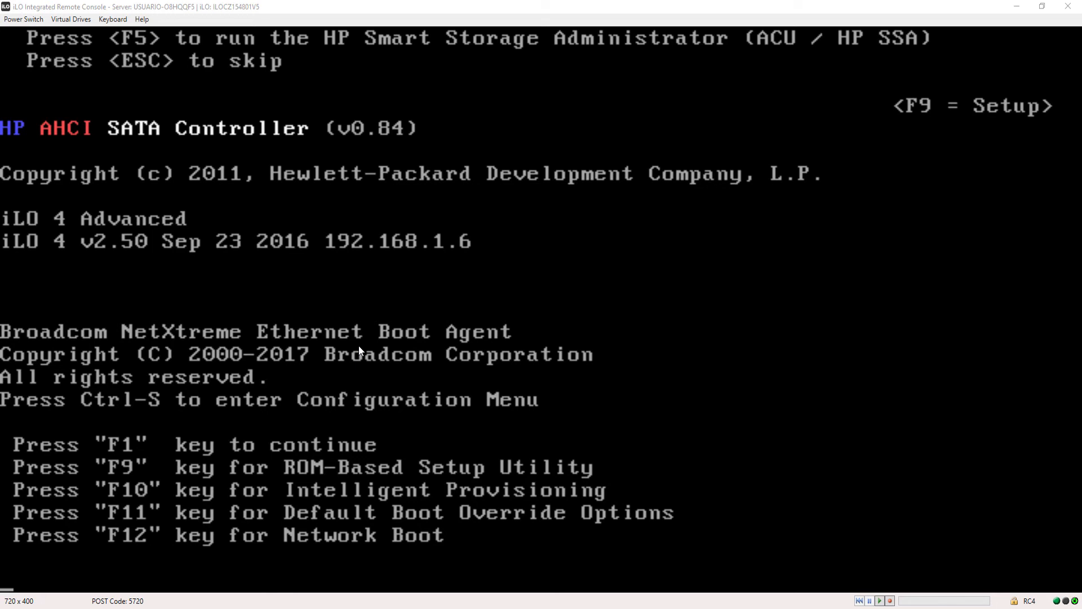
pyautogui.click(73, 20)
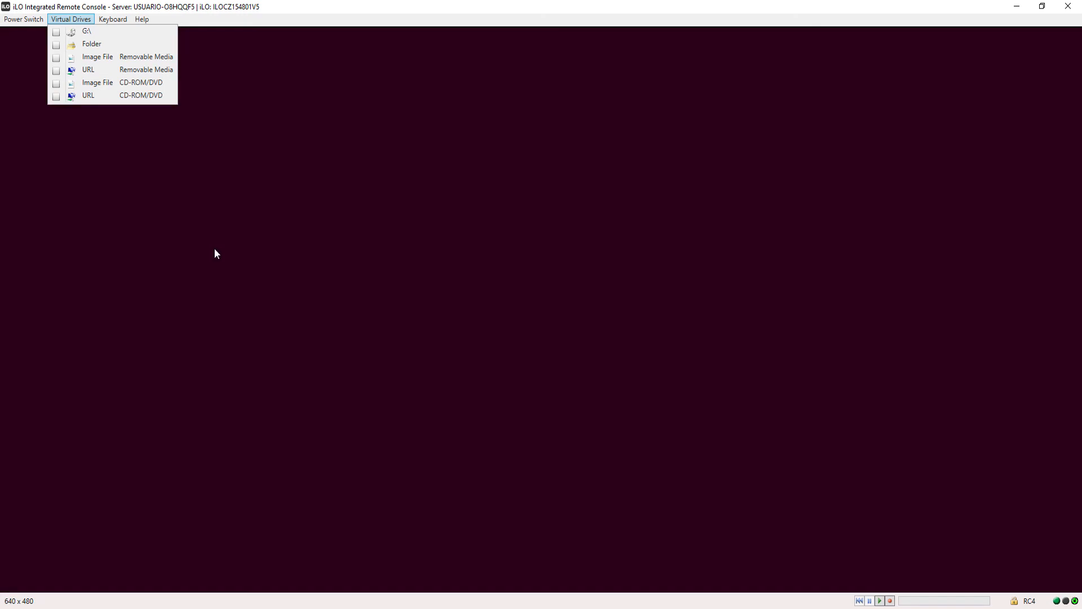
pyautogui.click(248, 245)
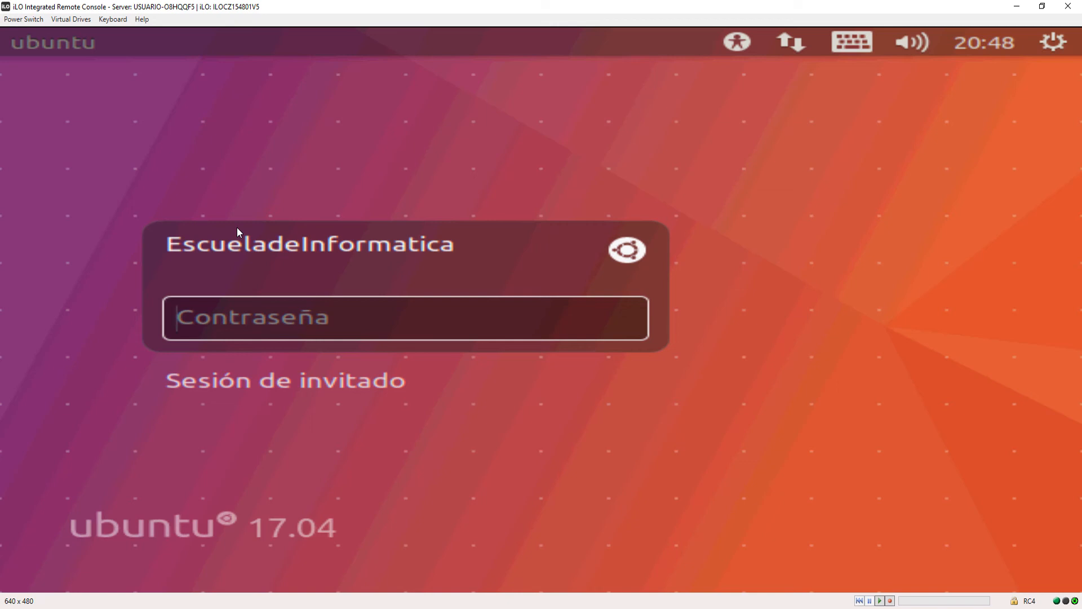
# Log in to the EscueladeInformatica account with the account password.
pyautogui.write('*******')
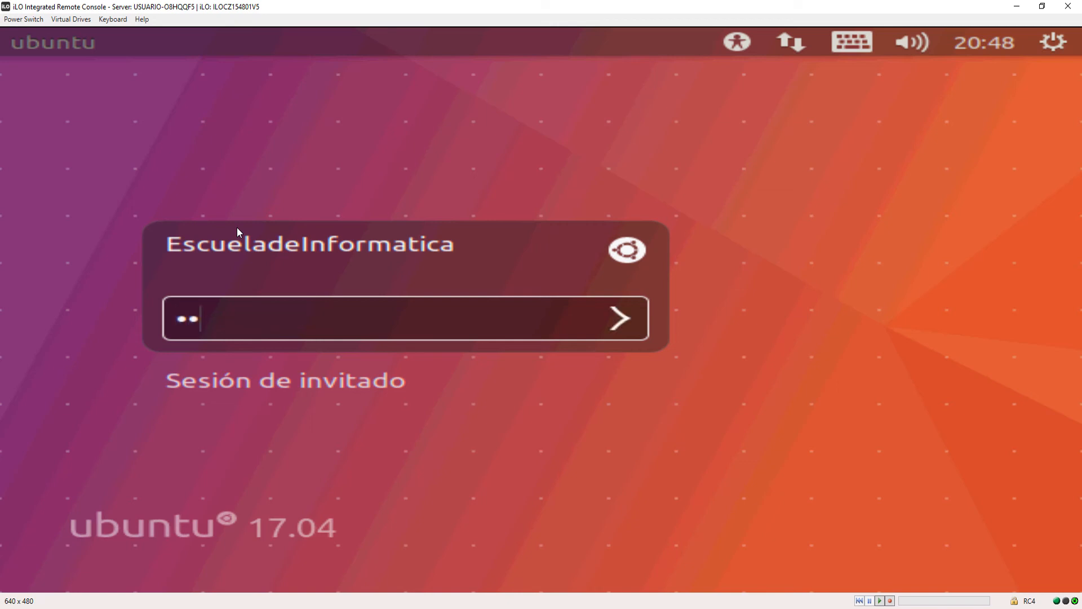
pyautogui.press('Return')
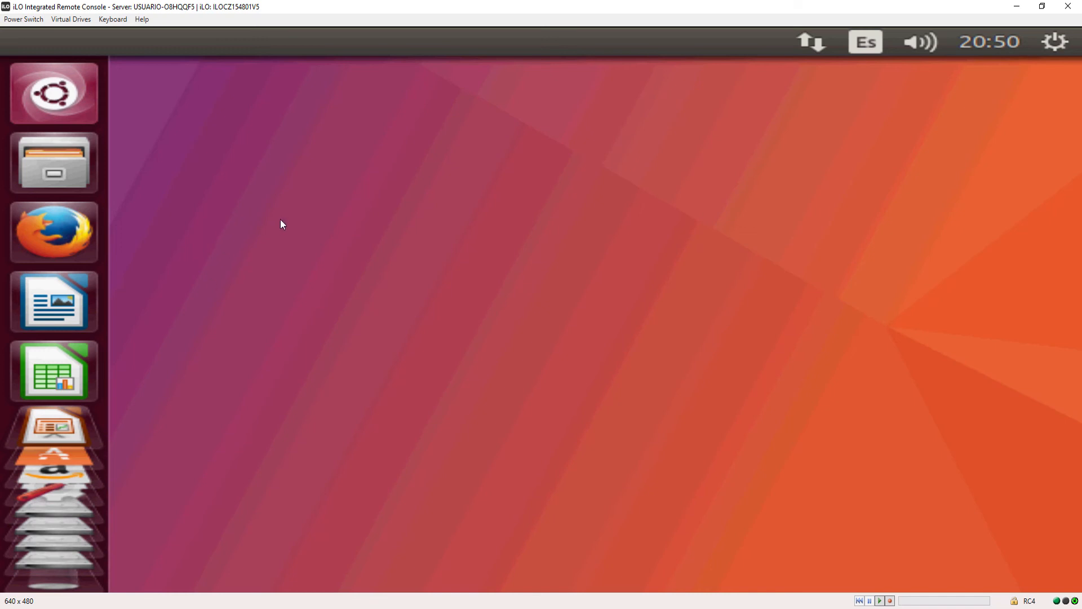
# Look through the launcher's applications and move LibreOffice Writer below LibreOffice Impress.
pyautogui.moveTo(29, 407); pyautogui.dragTo(39, 362)
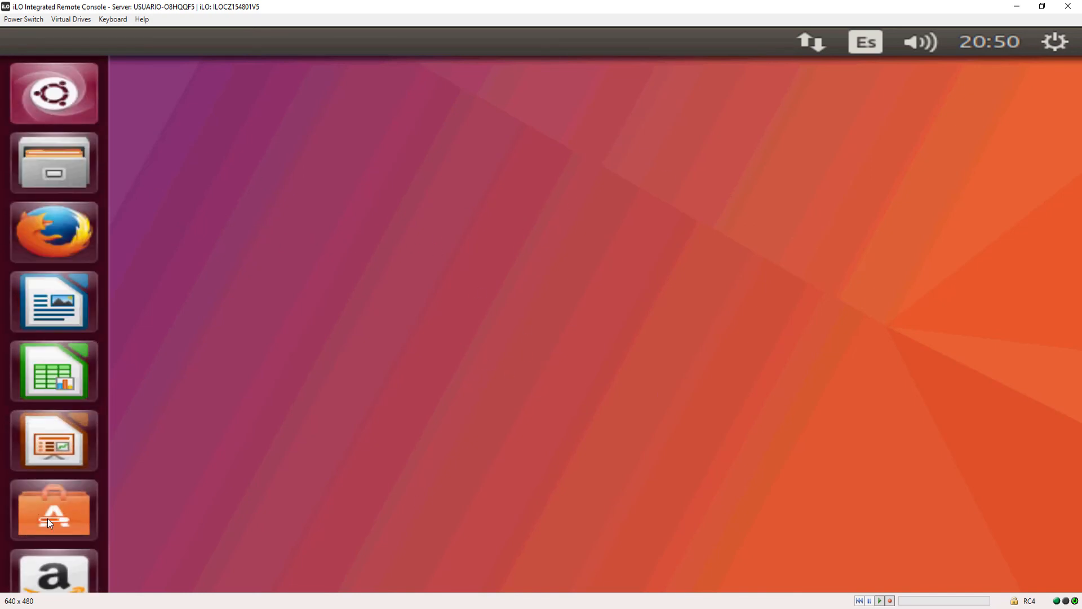
pyautogui.scroll(-8, 48, 519)
pyautogui.scroll(6, 67, 220)
pyautogui.scroll(2, 87, 148)
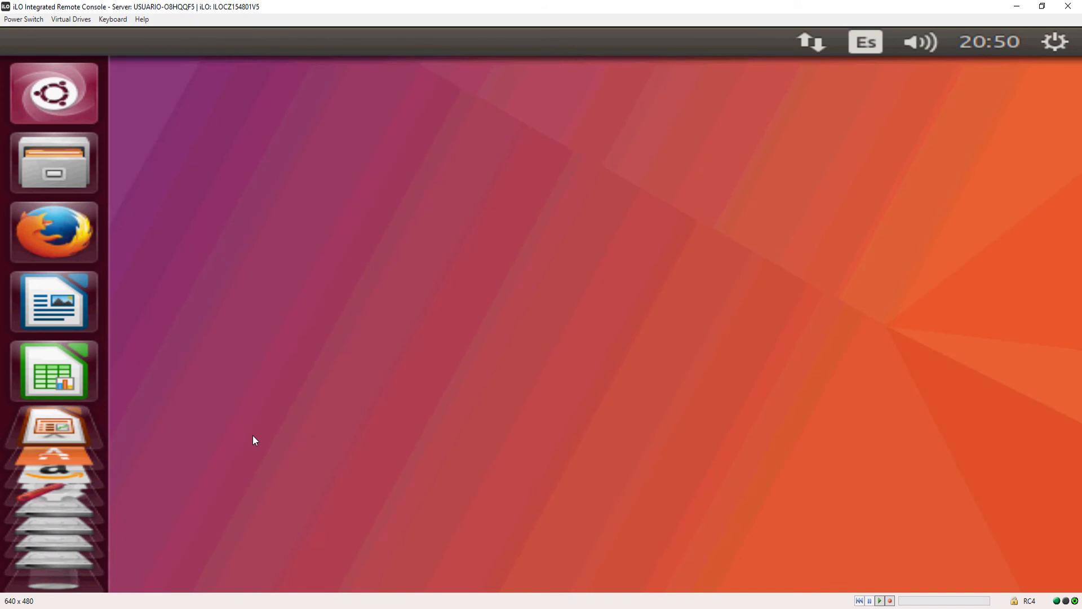
pyautogui.scroll(-5, 79, 138)
pyautogui.moveTo(79, 137)
pyautogui.mouseDown()
pyautogui.moveTo(52, 551)
pyautogui.moveTo(59, 103)
pyautogui.moveTo(66, 130)
pyautogui.mouseUp()
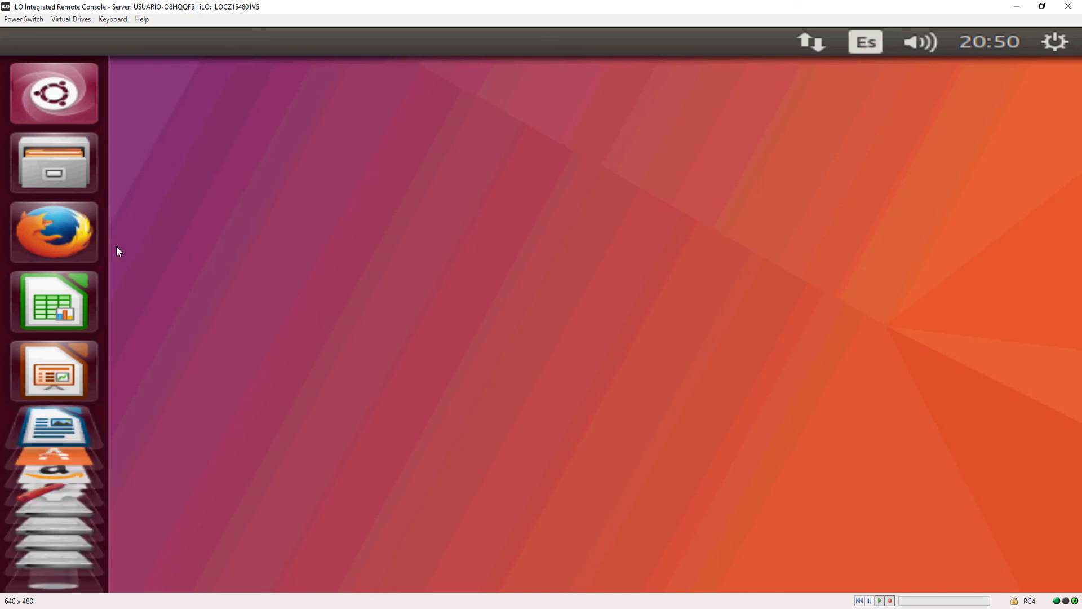
# Launch the Firefox web browser and try out its Ubuntu Start Page.
pyautogui.click(68, 233)
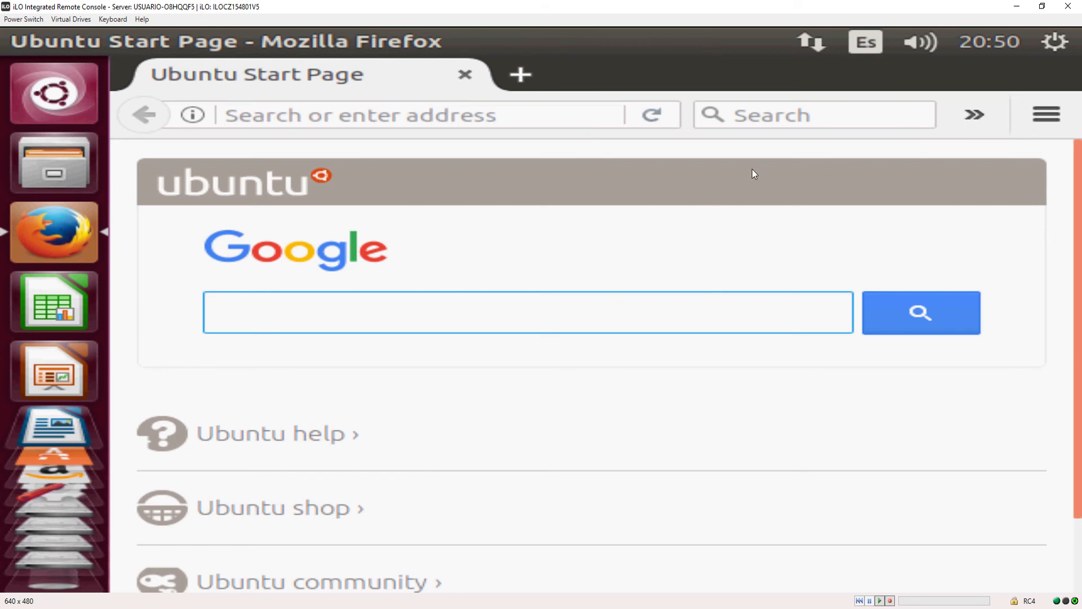
pyautogui.moveTo(398, 386); pyautogui.dragTo(257, 333)
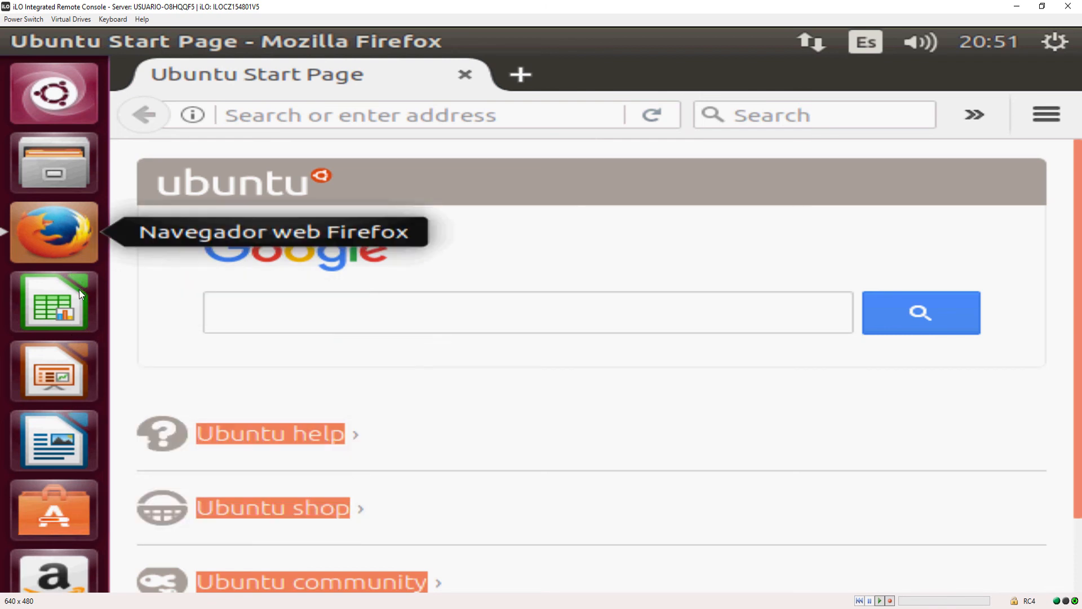
# Browse the full list of installed applications in the dash, and return to the Firefox window.
pyautogui.click(61, 98)
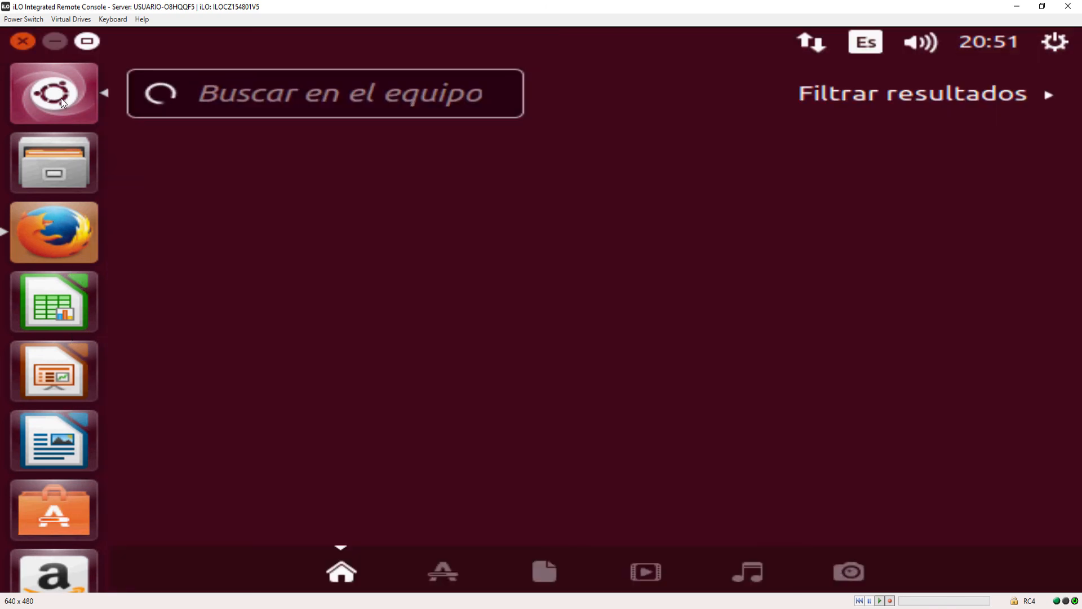
pyautogui.click(437, 569)
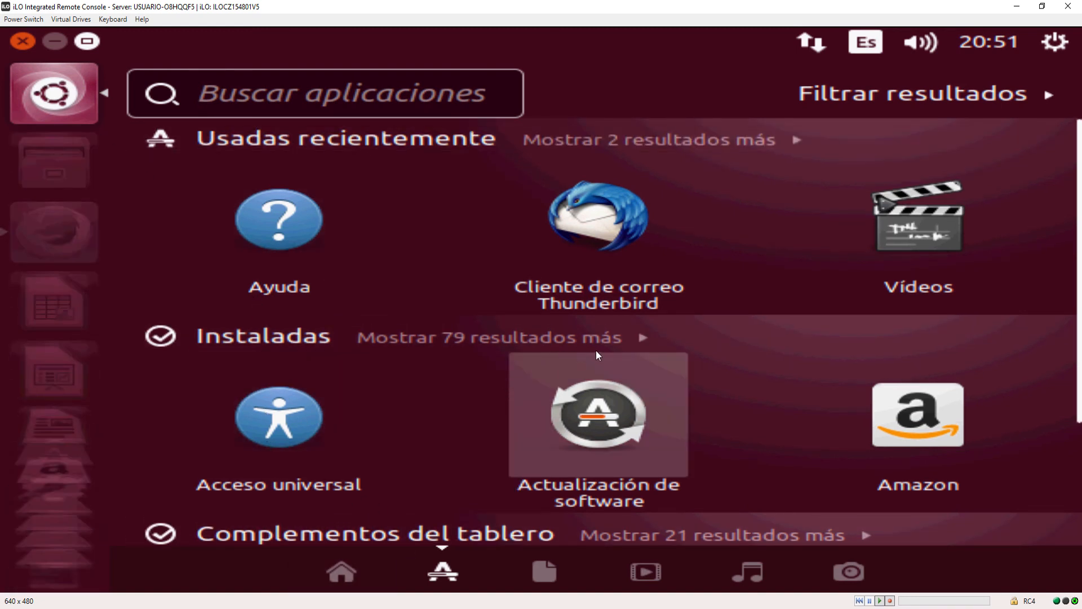
pyautogui.click(644, 345)
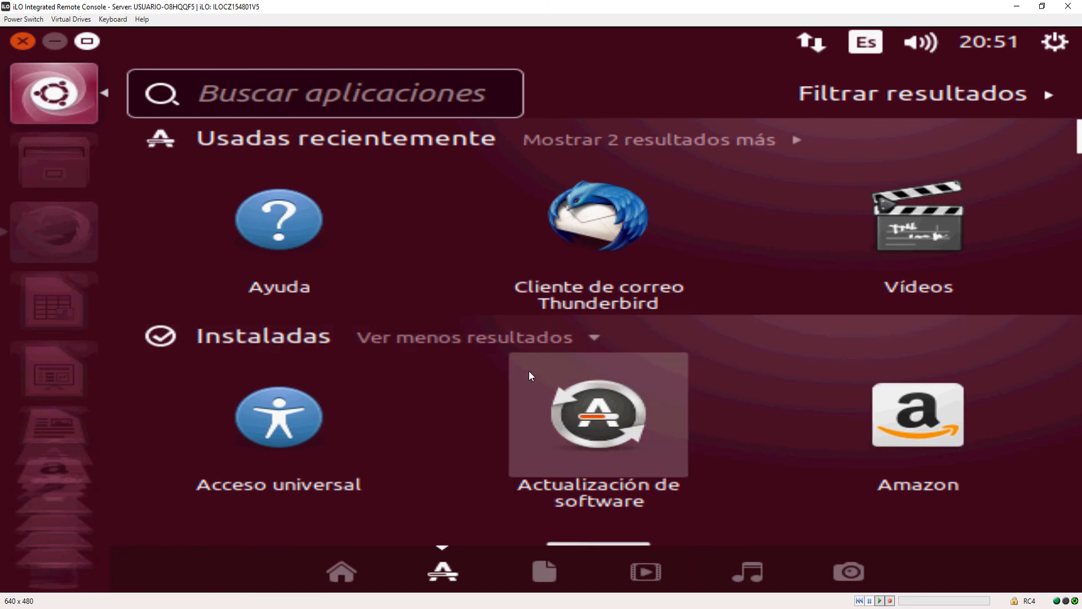
pyautogui.moveTo(346, 417); pyautogui.dragTo(469, 253)
pyautogui.moveTo(435, 446); pyautogui.dragTo(500, 434)
pyautogui.scroll(-2, 378, 451)
pyautogui.scroll(-3, 378, 451)
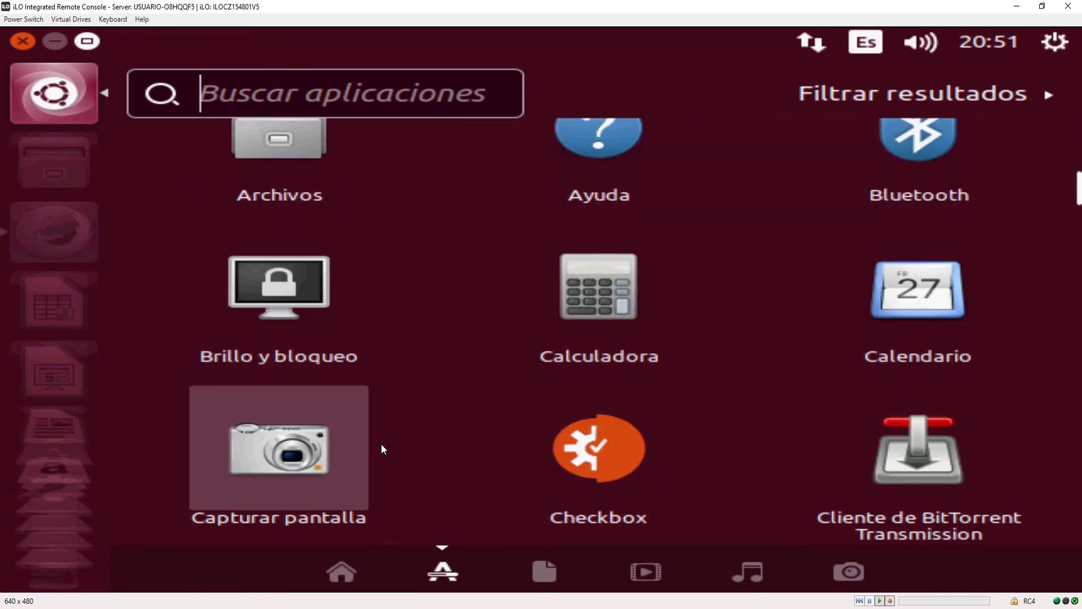
pyautogui.scroll(1, 379, 447)
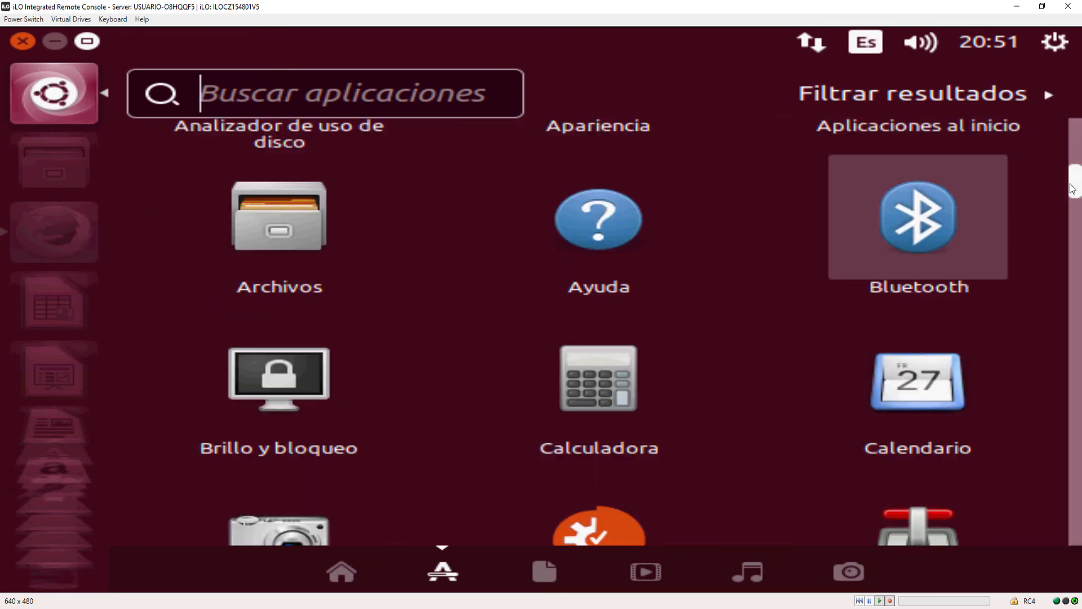
pyautogui.scroll(-1, 1063, 219)
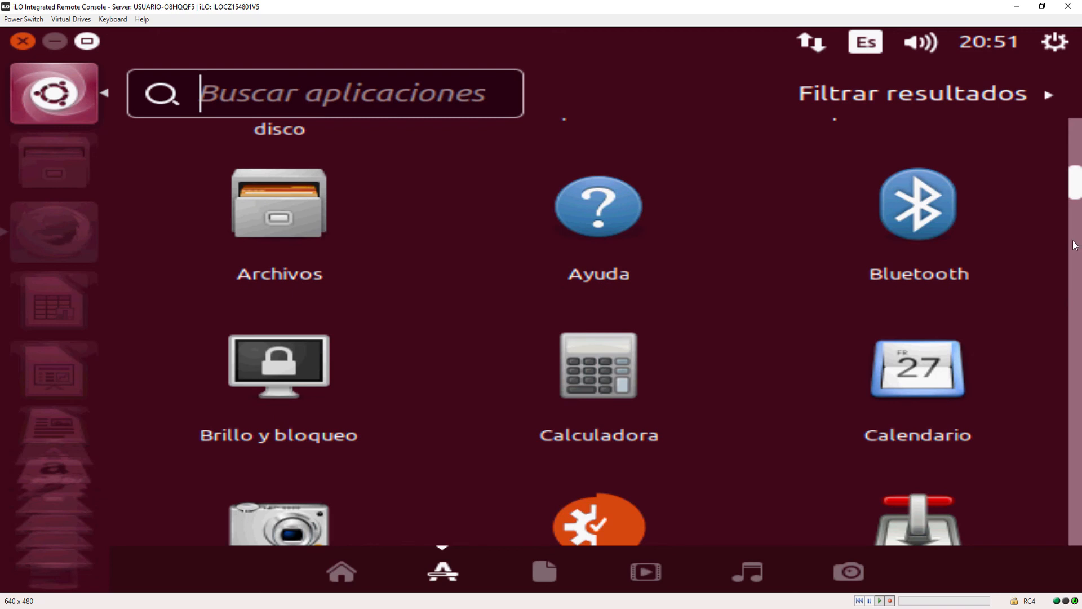
pyautogui.click(166, 167)
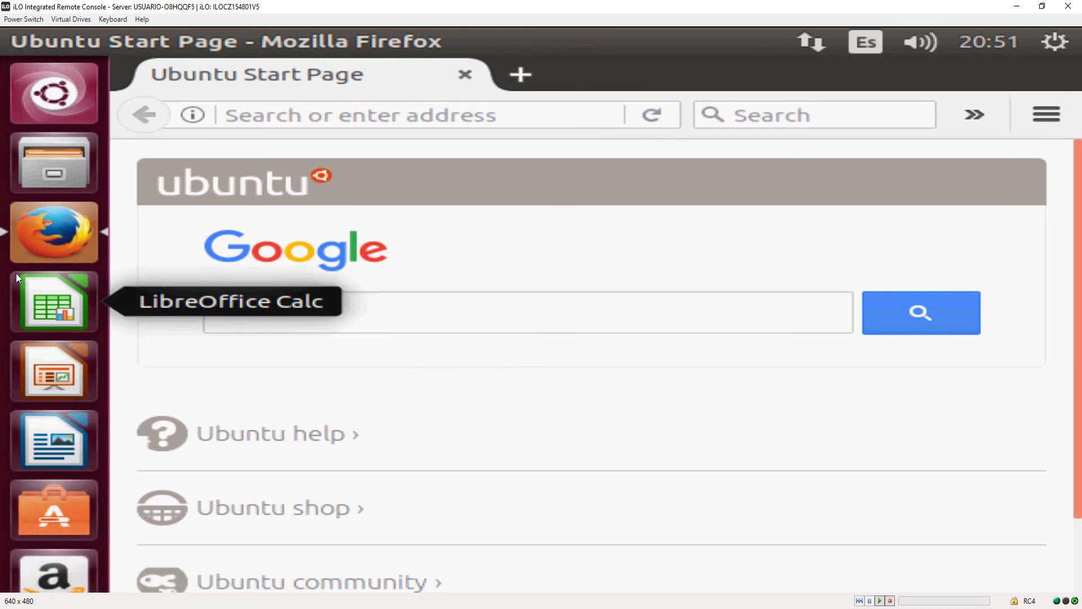
pyautogui.moveTo(8, 306); pyautogui.dragTo(53, 404)
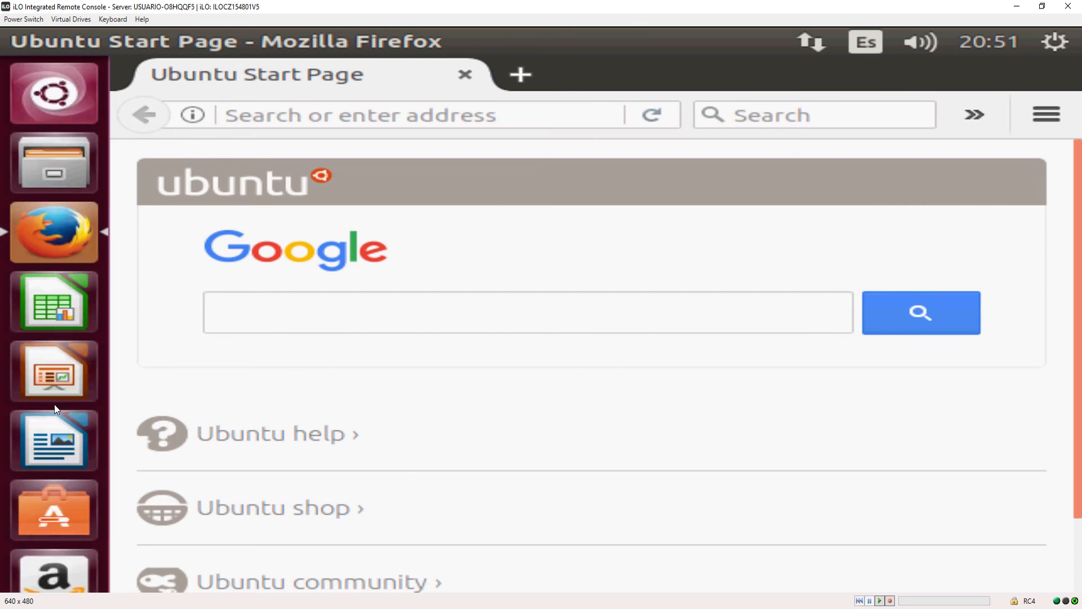
# Collapse the dash's application results on the home view and launch Actualización de software from the installed applications.
pyautogui.click(51, 97)
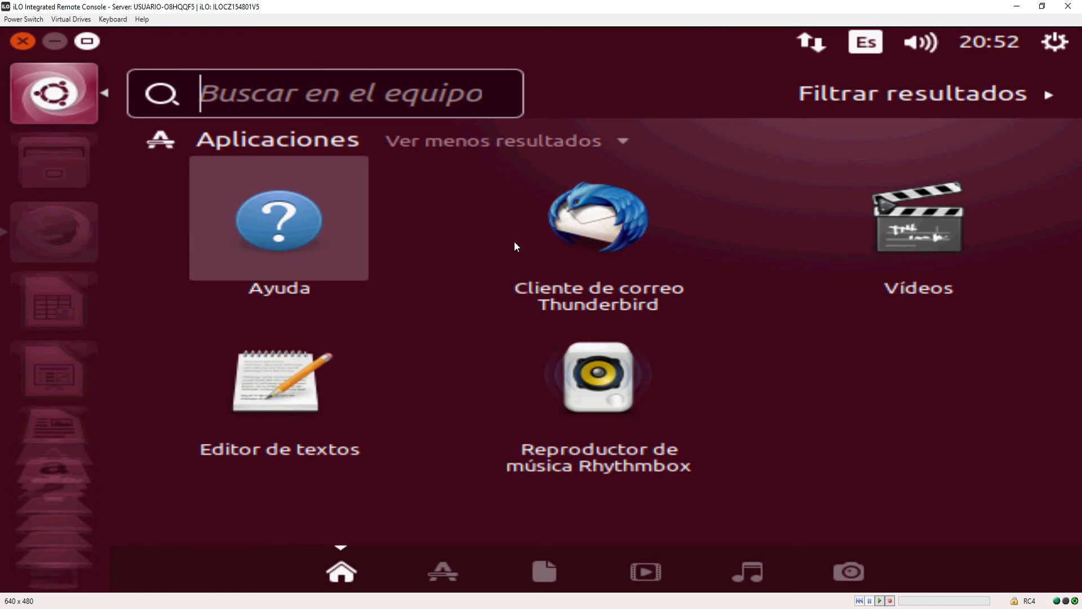
pyautogui.click(626, 145)
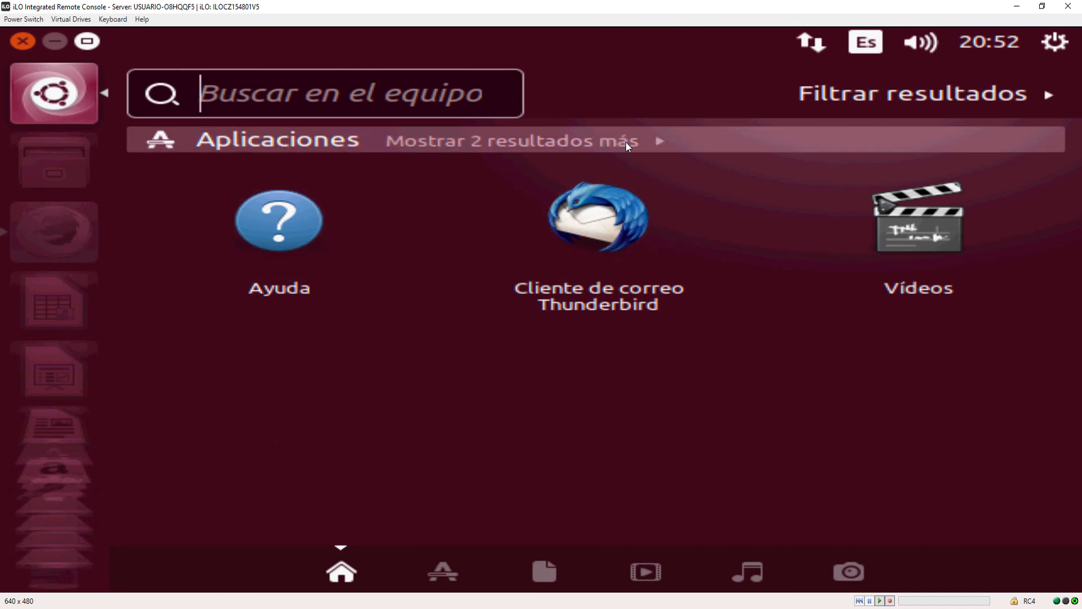
pyautogui.click(445, 587)
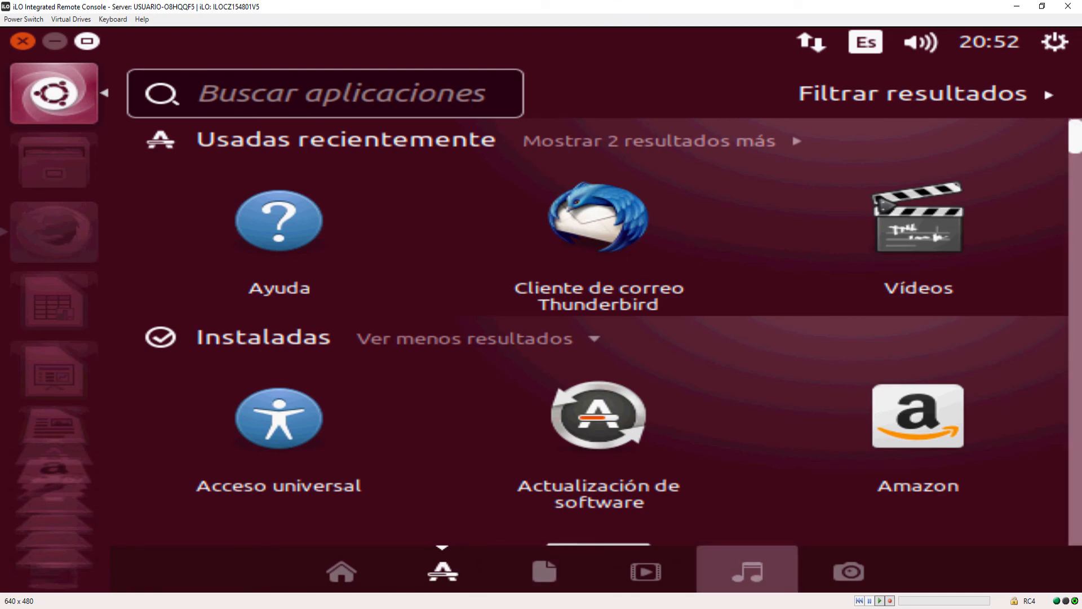
pyautogui.click(575, 411)
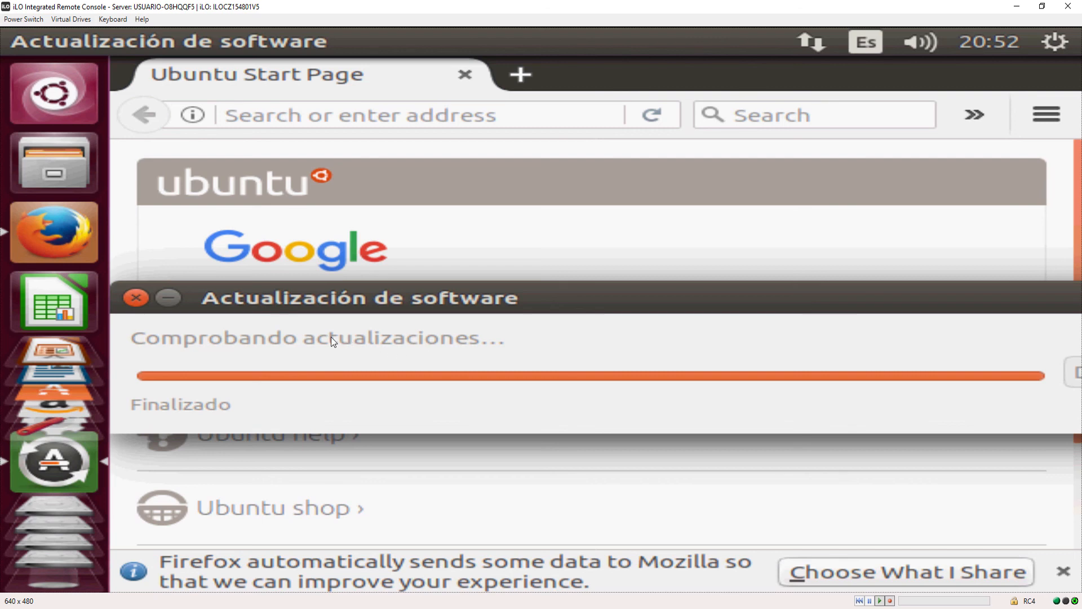
# Close the Firefox start page and expand the details of the updates in Actualización de software.
pyautogui.click(465, 76)
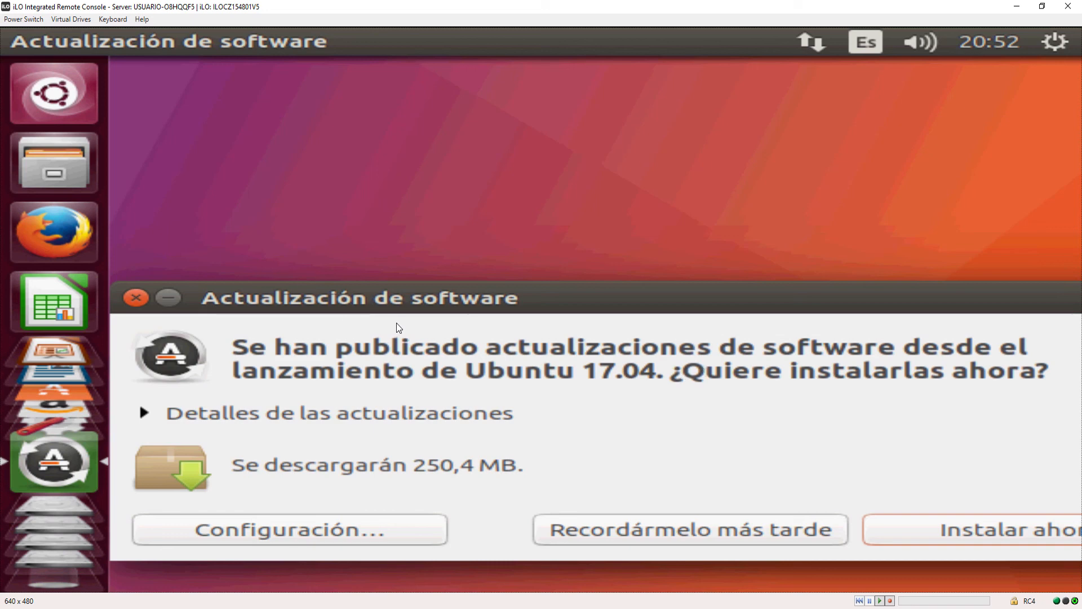
pyautogui.moveTo(382, 310); pyautogui.dragTo(361, 182)
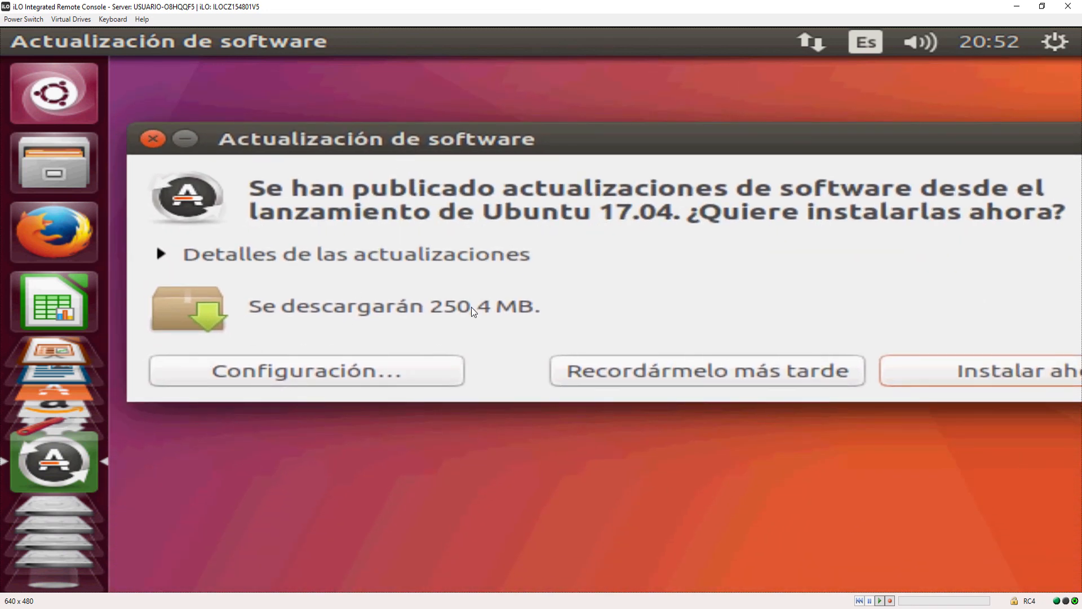
pyautogui.click(160, 255)
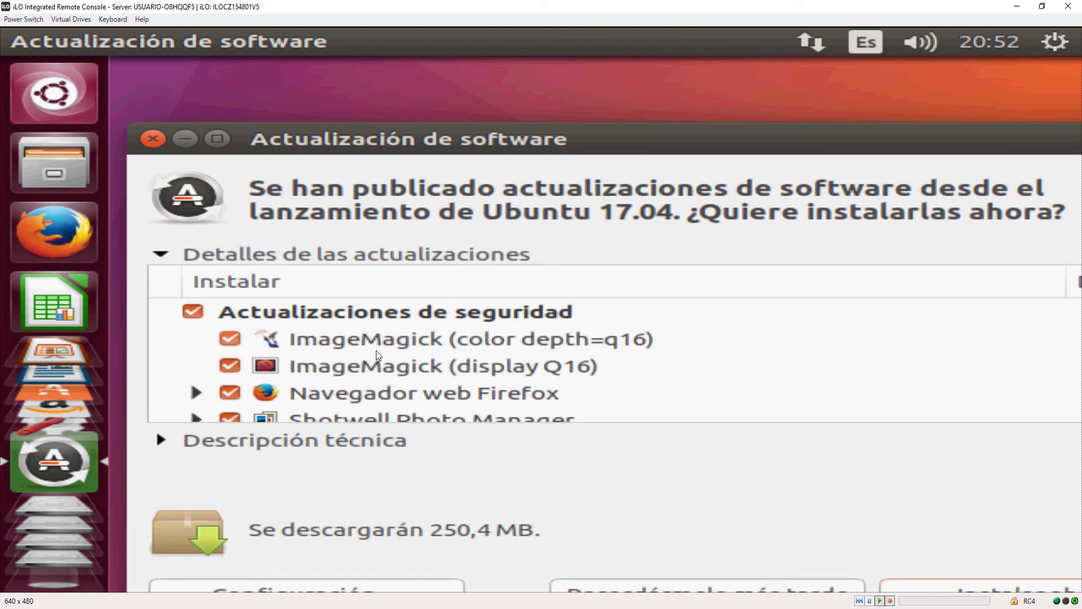
# Look through the list of offered security updates and other updates.
pyautogui.scroll(-2, 600, 338)
pyautogui.scroll(2, 583, 316)
pyautogui.scroll(-1, 576, 320)
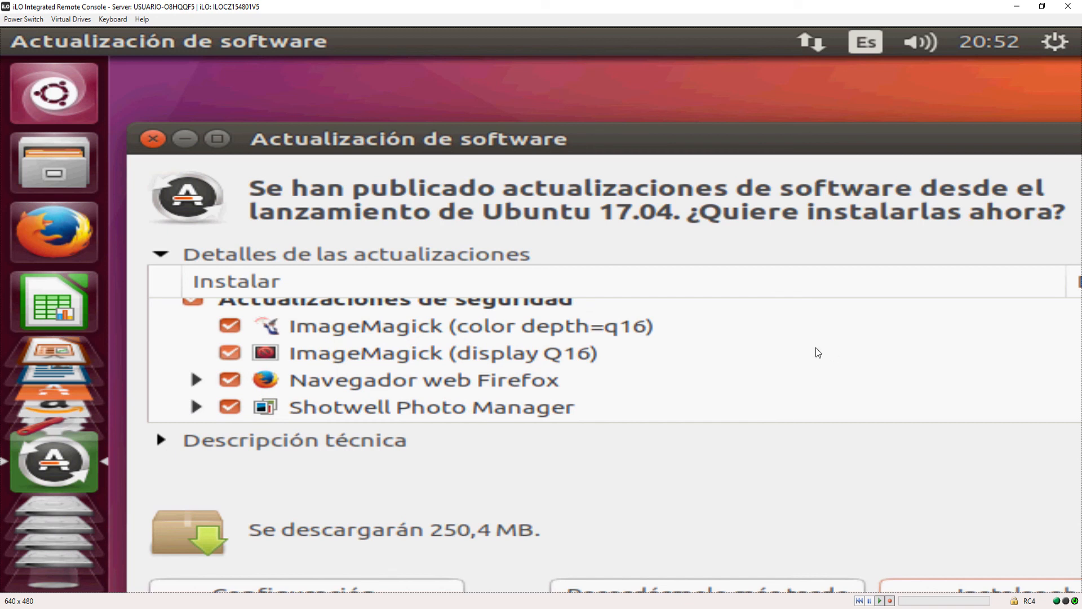
pyautogui.scroll(-2, 827, 327)
pyautogui.scroll(2, 812, 315)
pyautogui.scroll(-4, 803, 315)
pyautogui.scroll(2, 802, 269)
pyautogui.scroll(-1, 802, 338)
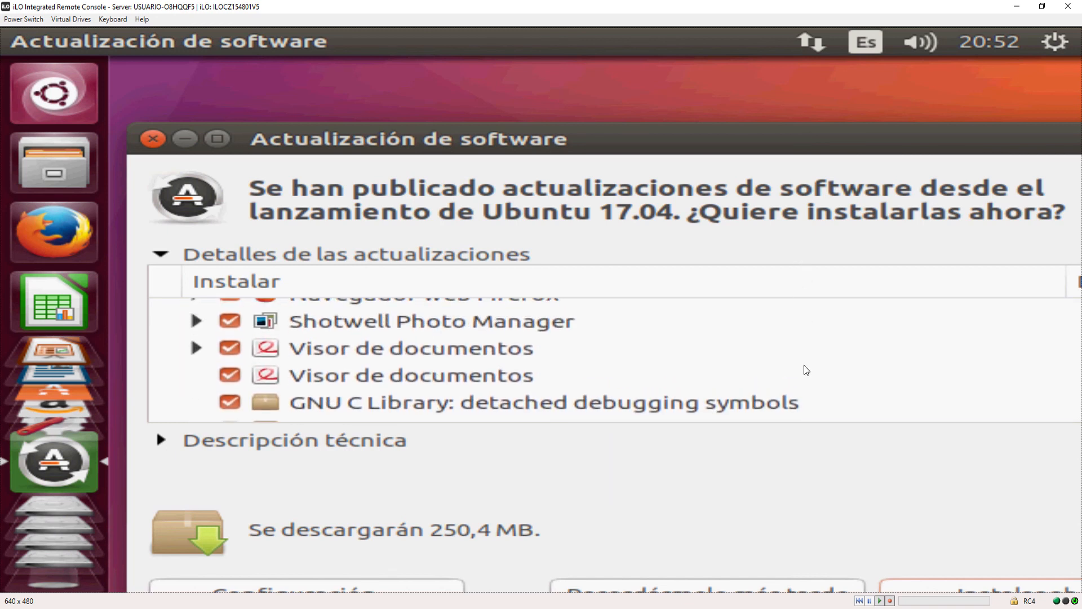
pyautogui.click(848, 395)
pyautogui.click(841, 346)
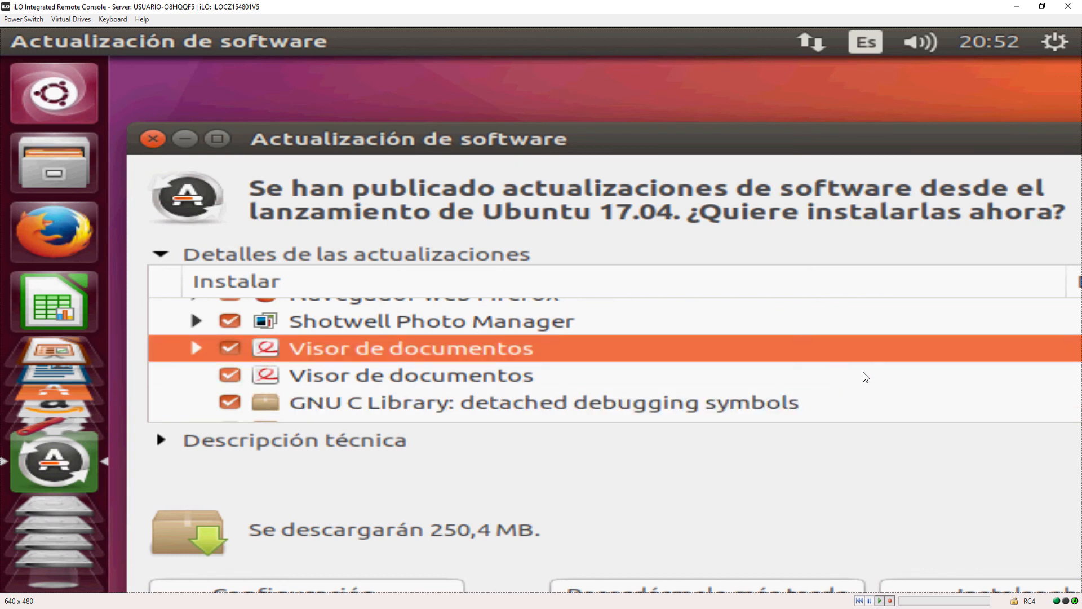
pyautogui.scroll(-1, 865, 376)
pyautogui.scroll(-2, 863, 338)
pyautogui.scroll(-3, 866, 315)
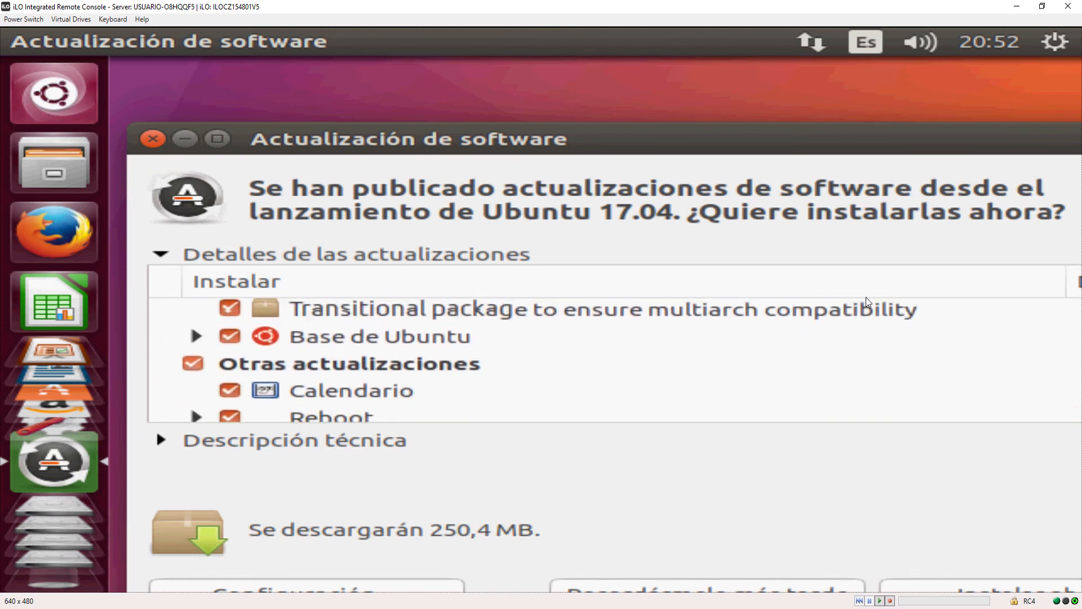
pyautogui.scroll(-5, 866, 296)
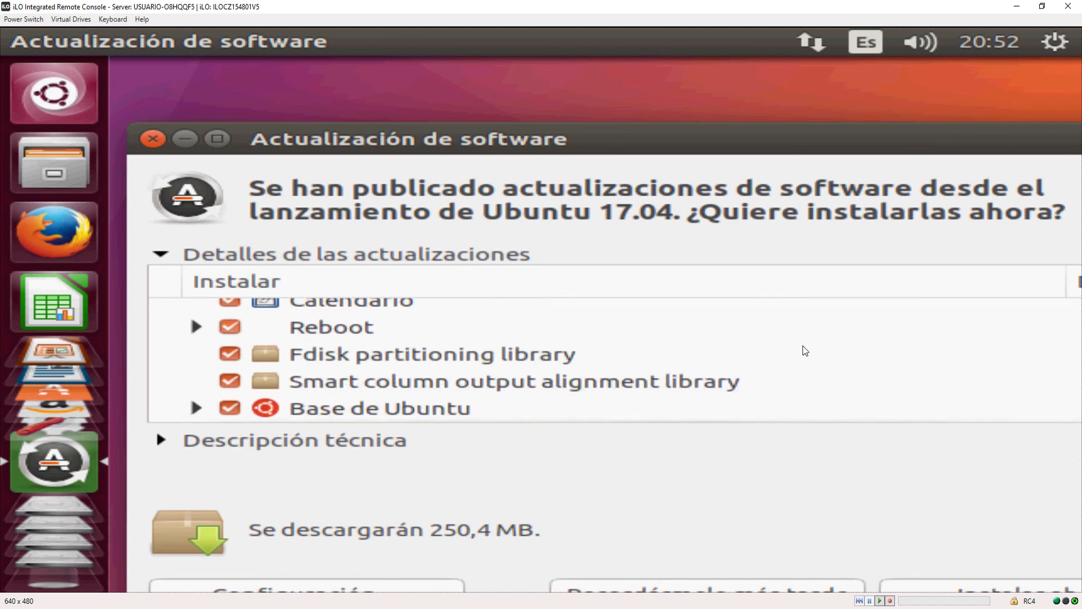
# Install all the selected updates, authenticate with the account password, and expand the installation details.
pyautogui.moveTo(667, 128); pyautogui.dragTo(651, 82)
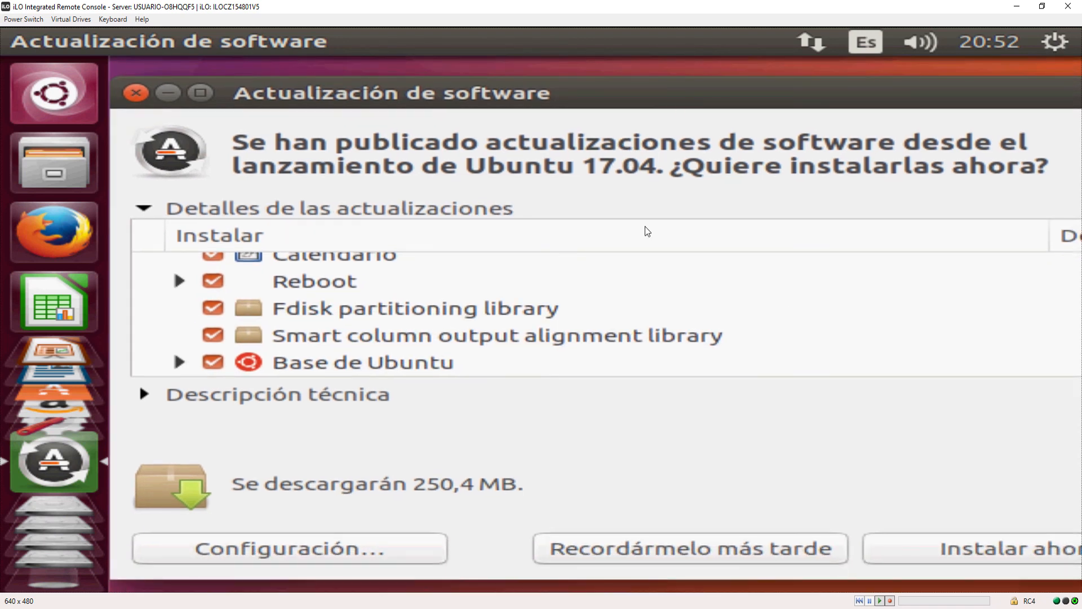
pyautogui.click(973, 558)
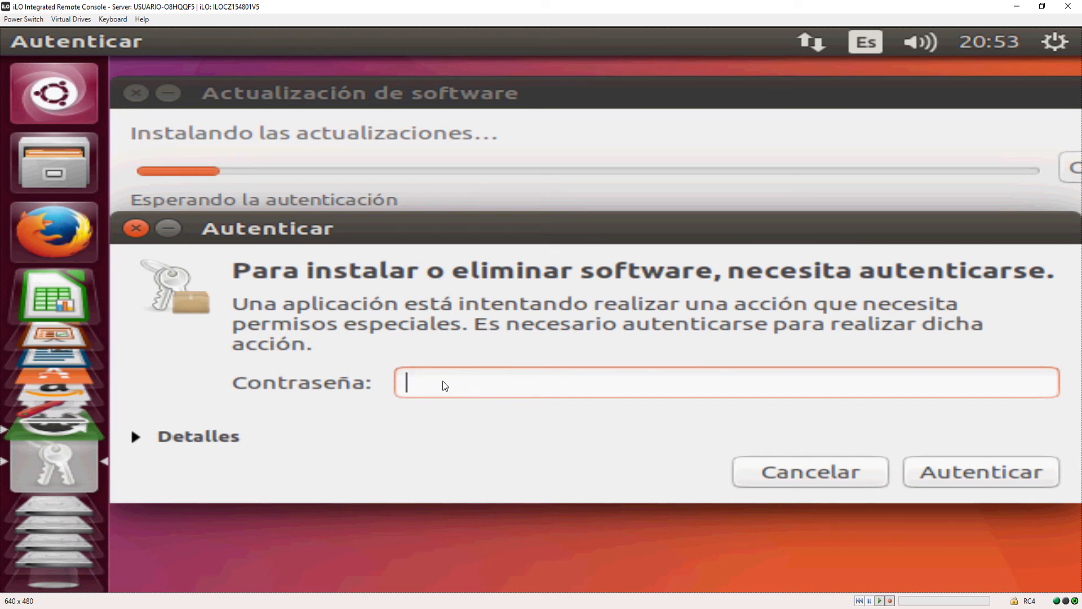
pyautogui.write('••••••••')
pyautogui.press('Return')
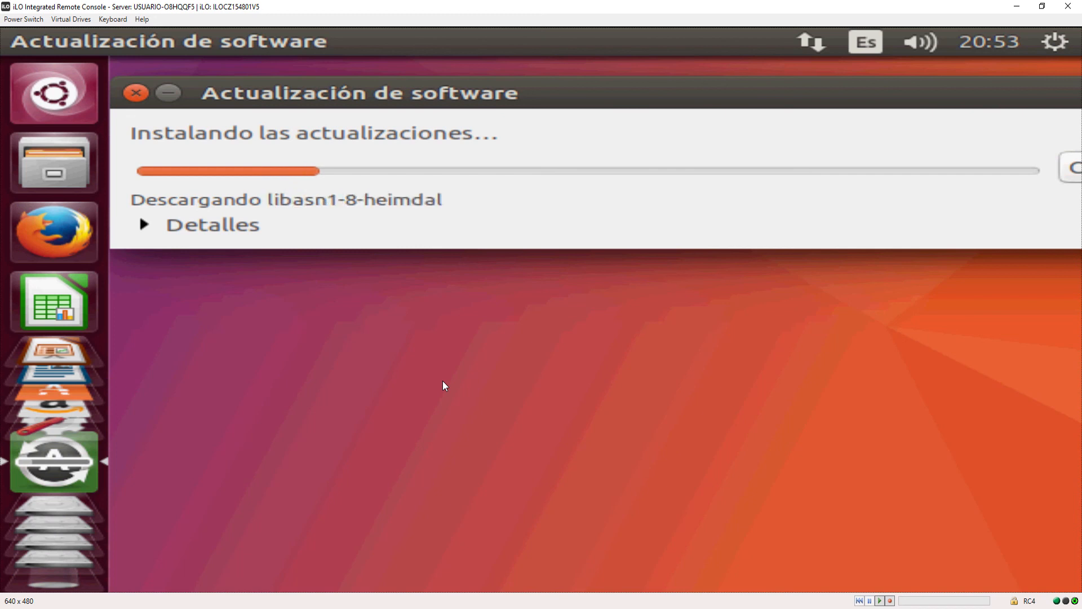
pyautogui.click(144, 226)
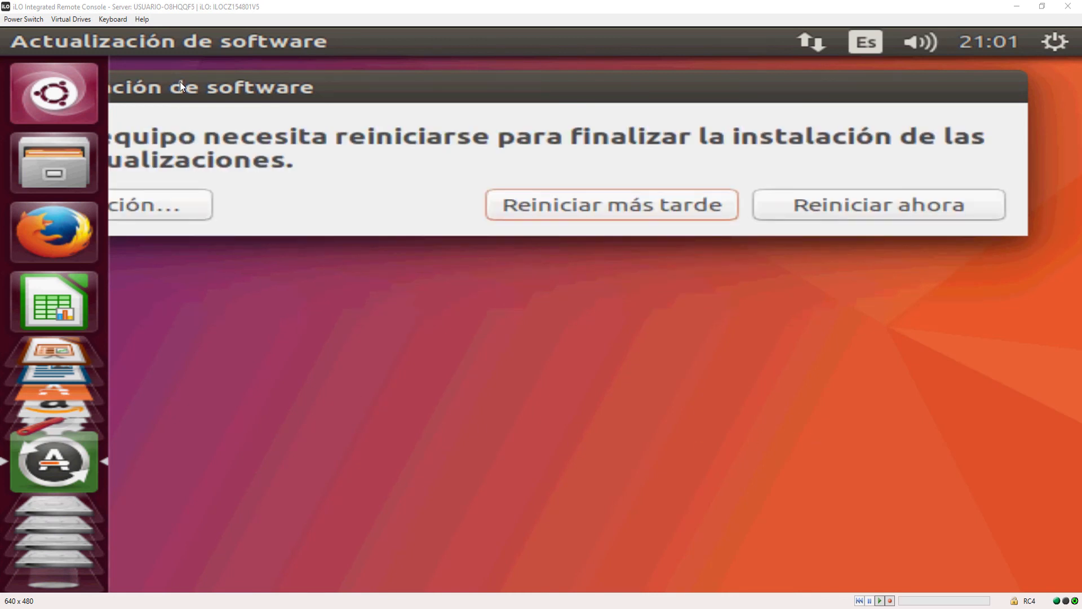
# Bring the restart notice's options into view and restart the computer immediately to finish installing the updates.
pyautogui.moveTo(246, 101)
pyautogui.mouseDown()
pyautogui.moveTo(416, 109)
pyautogui.moveTo(451, 133)
pyautogui.moveTo(250, 113)
pyautogui.mouseUp()
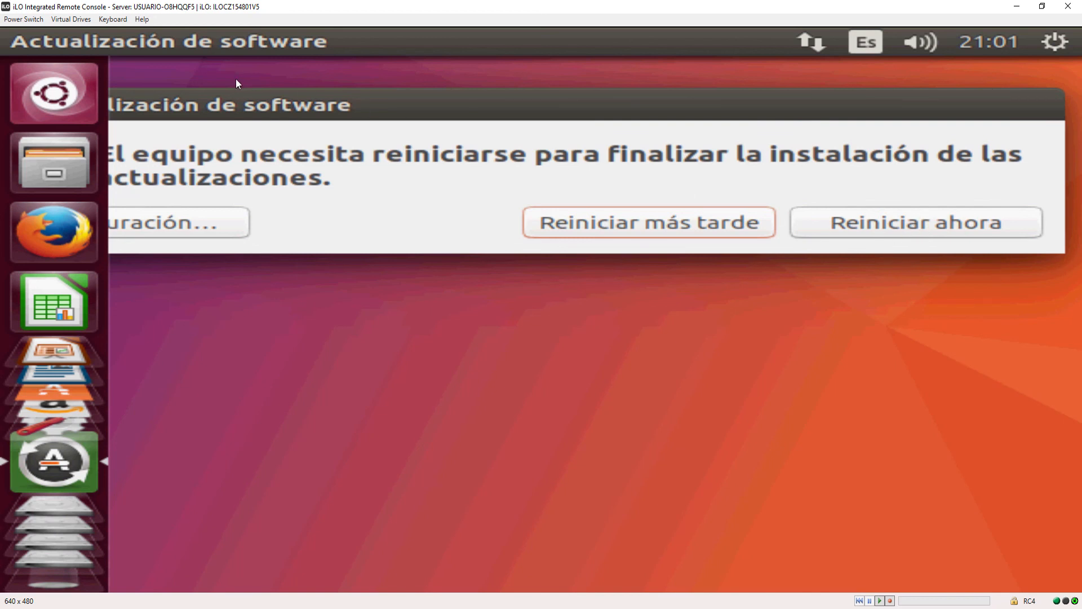
pyautogui.moveTo(248, 98); pyautogui.dragTo(409, 124)
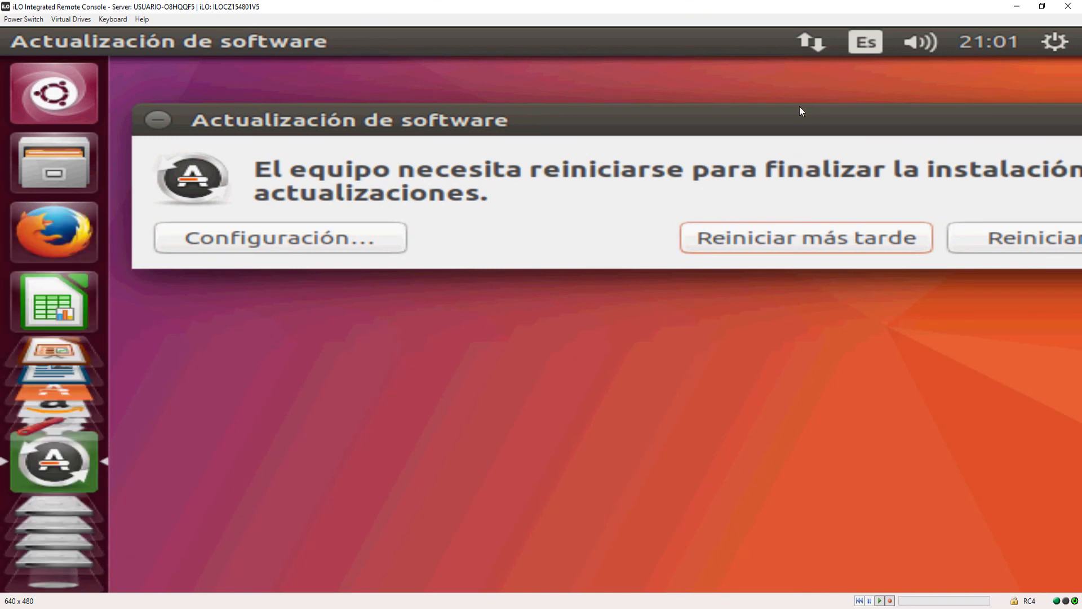
pyautogui.moveTo(815, 125); pyautogui.dragTo(981, 184)
pyautogui.moveTo(342, 192); pyautogui.dragTo(277, 125)
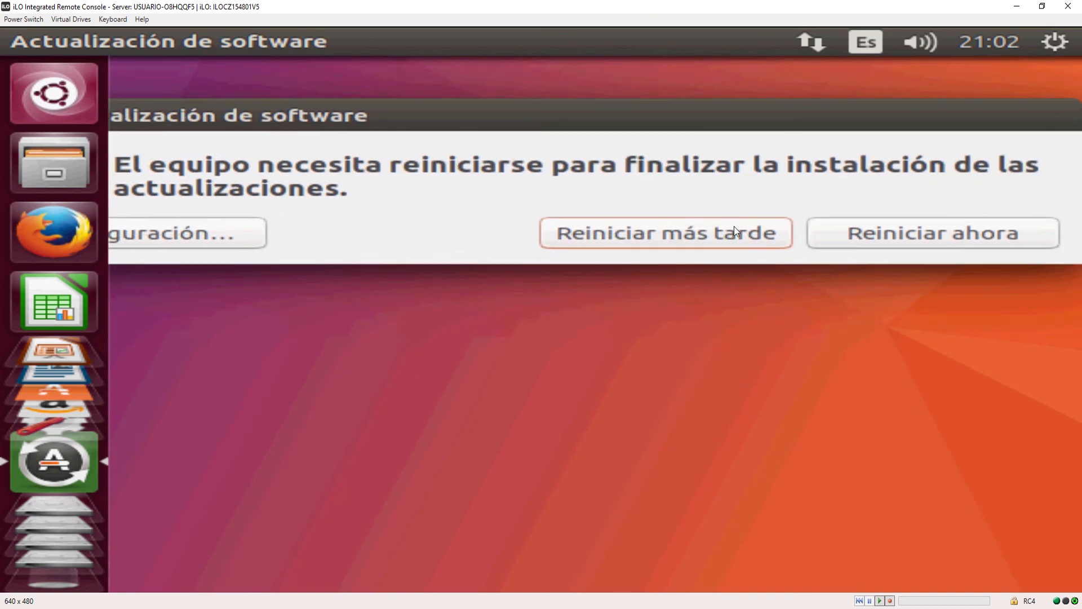
pyautogui.click(902, 232)
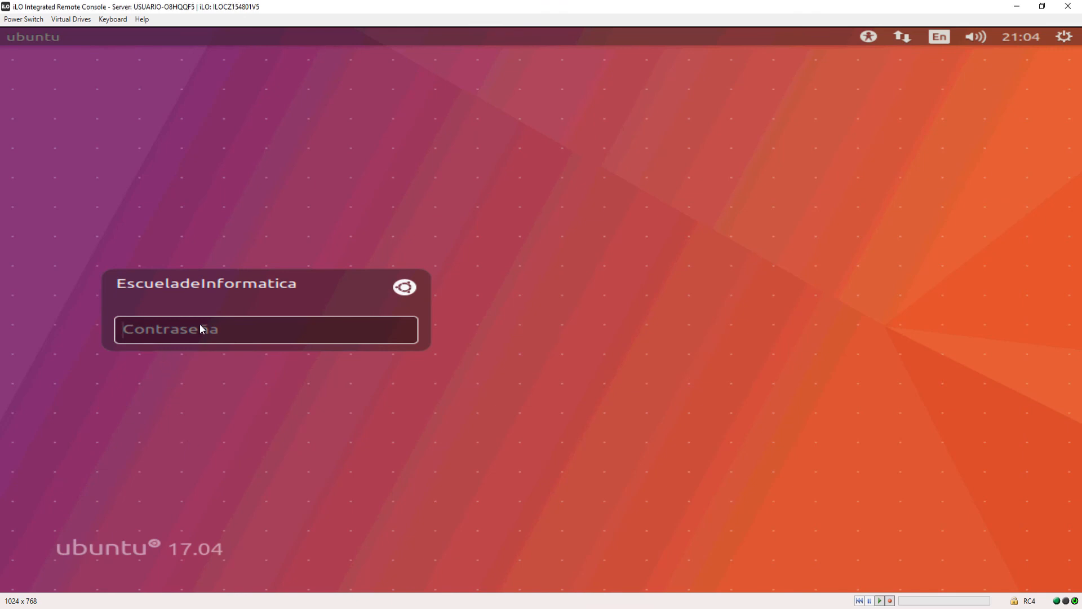
# Log in to the EscueladeInformatica account by entering its password.
pyautogui.write('********')
pyautogui.press('Return')
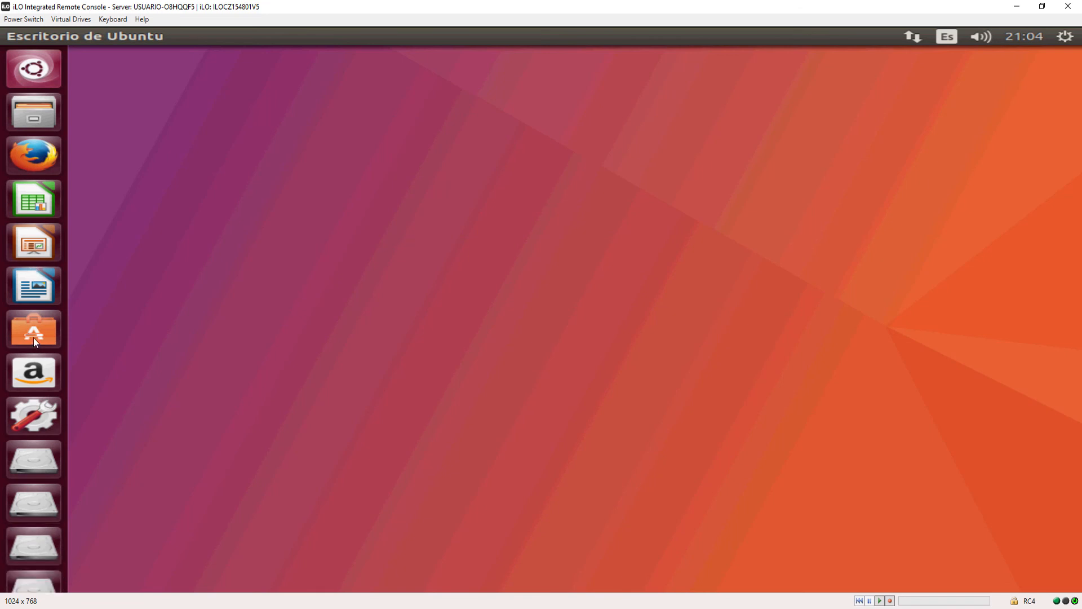
# Show all installed applications in the dash and open the Monitores settings.
pyautogui.click(34, 67)
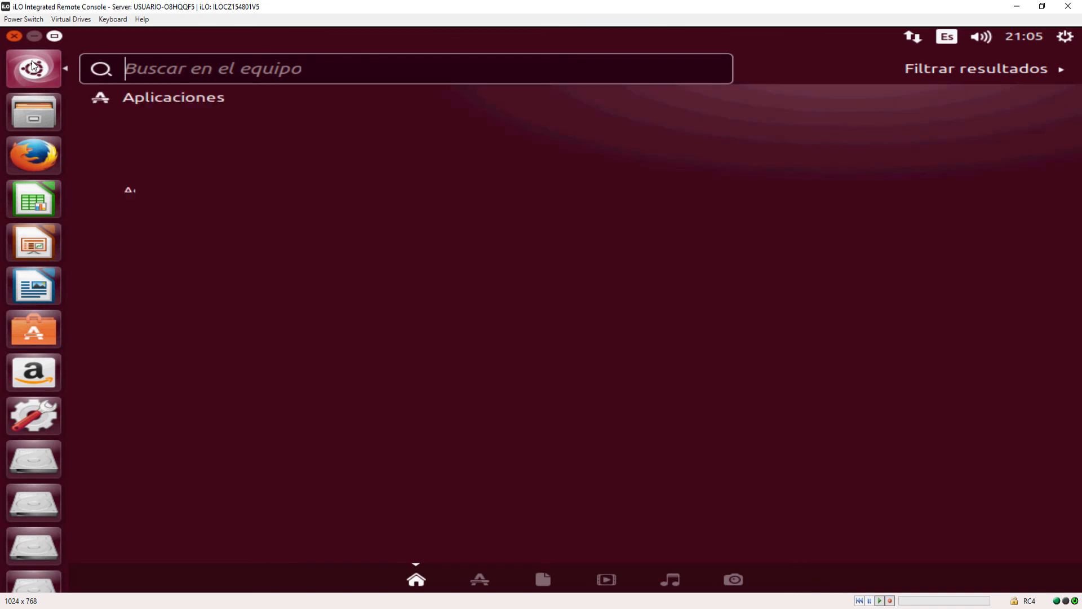
pyautogui.click(479, 579)
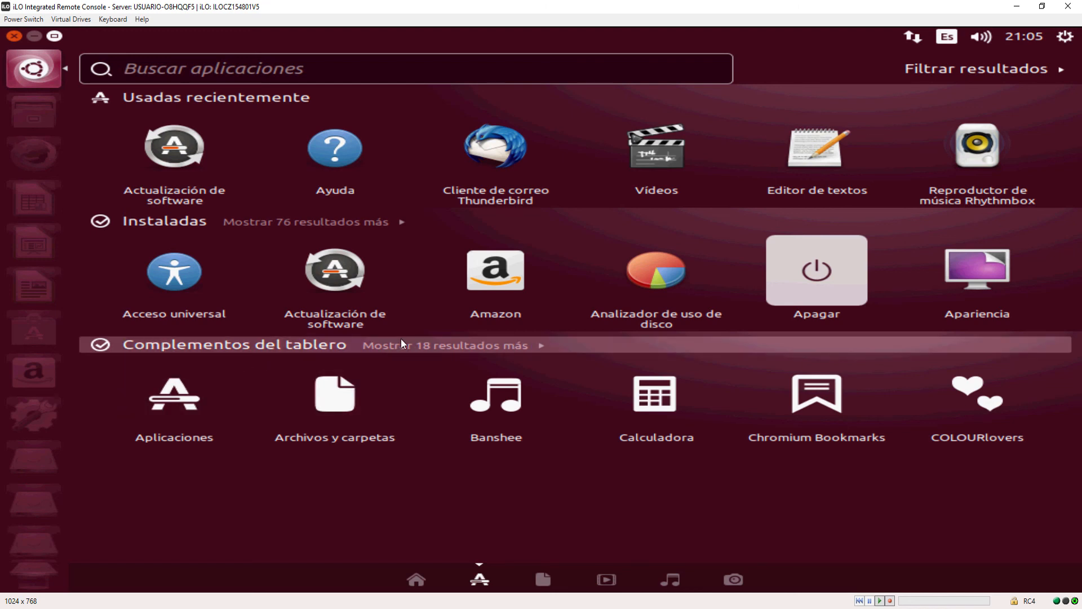
pyautogui.click(367, 226)
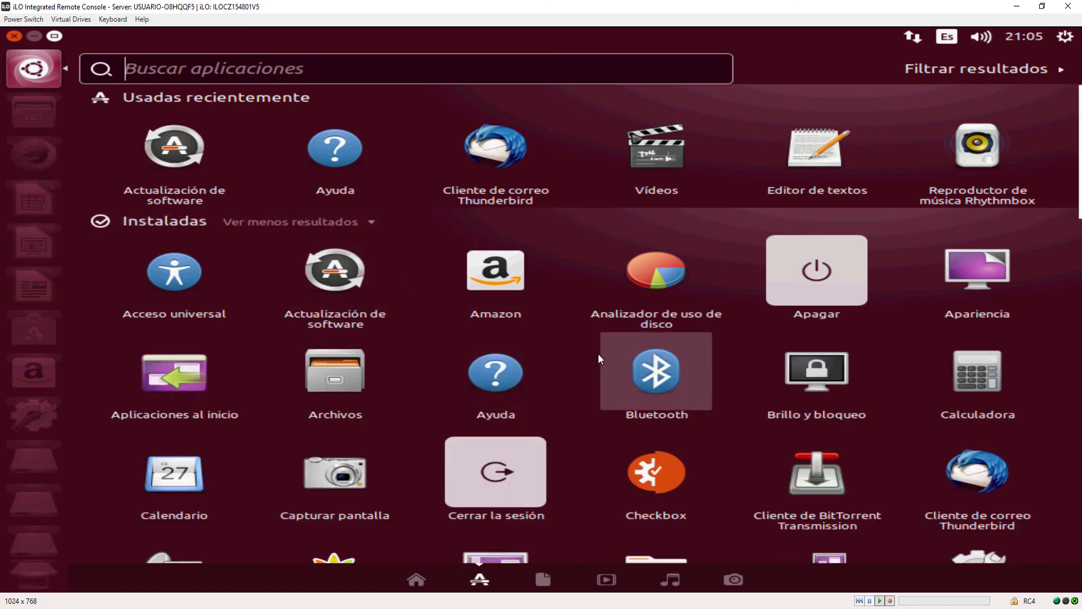
pyautogui.scroll(-1, 600, 361)
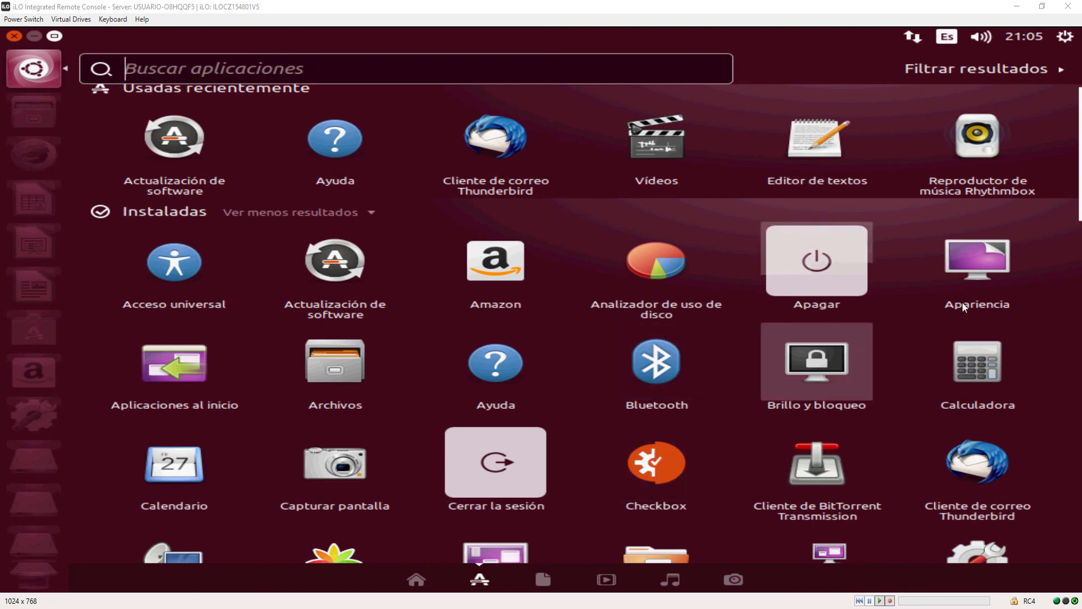
pyautogui.moveTo(1077, 223); pyautogui.dragTo(1060, 401)
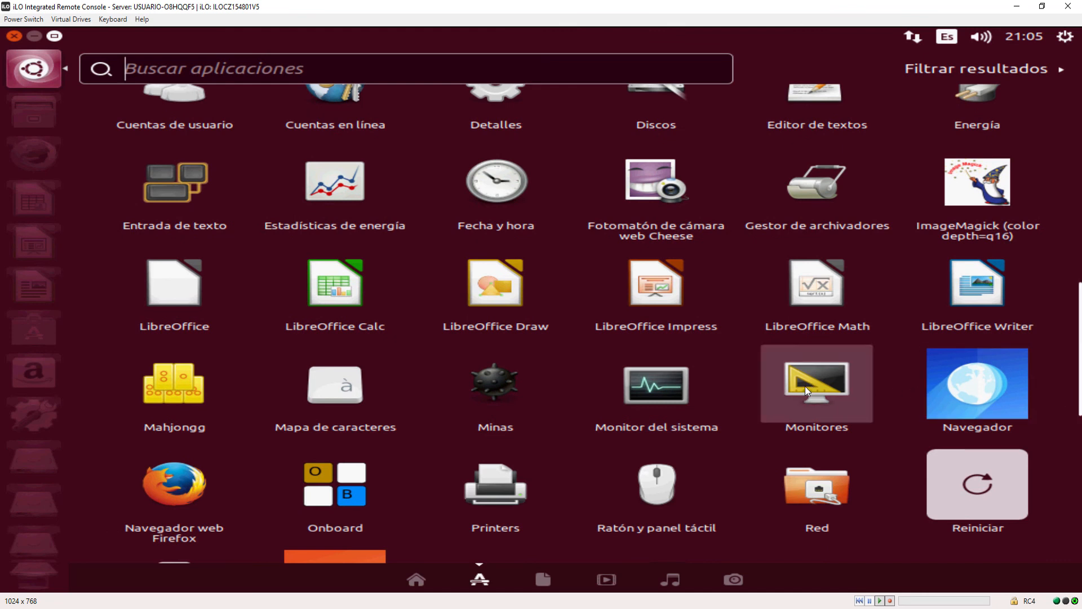
pyautogui.click(809, 393)
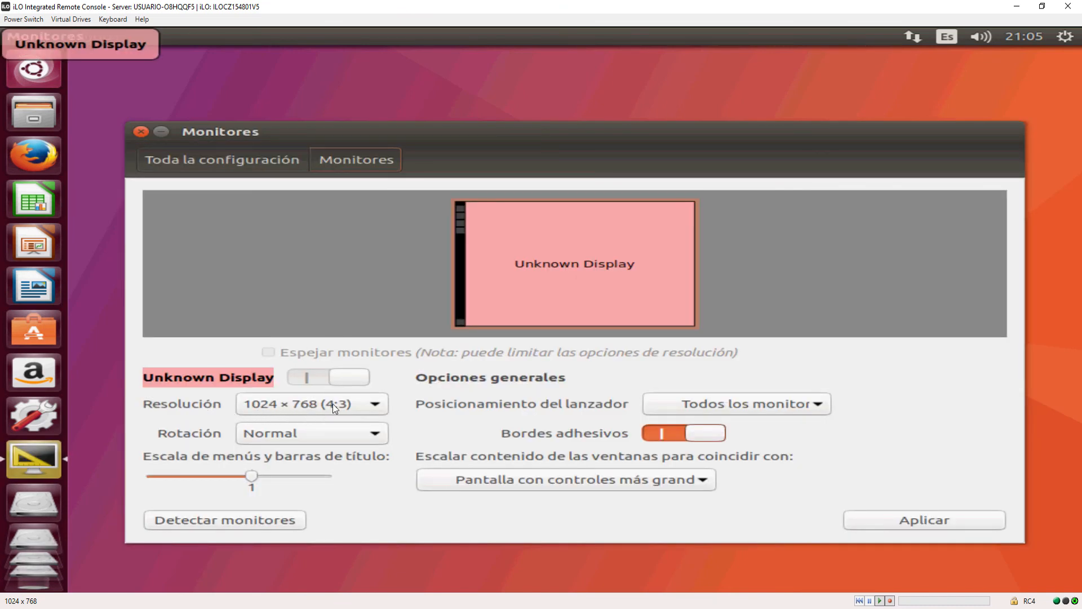
# Choose the 1024 × 768 (4:3) resolution for the display, apply it, and close the Monitores settings.
pyautogui.click(376, 404)
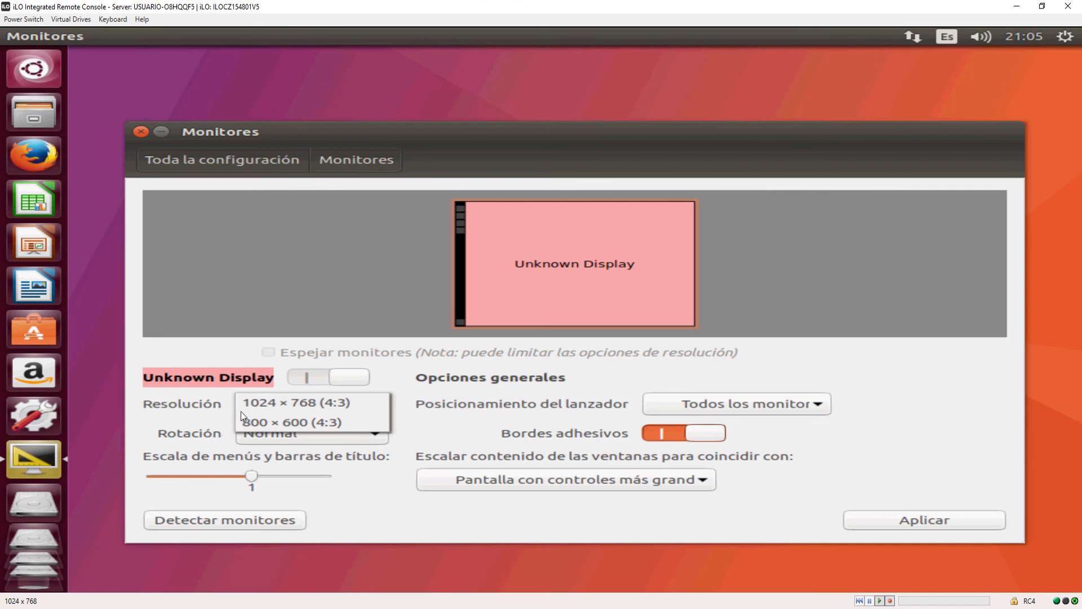
pyautogui.click(289, 407)
pyautogui.click(288, 404)
pyautogui.click(292, 419)
pyautogui.click(284, 402)
pyautogui.click(268, 385)
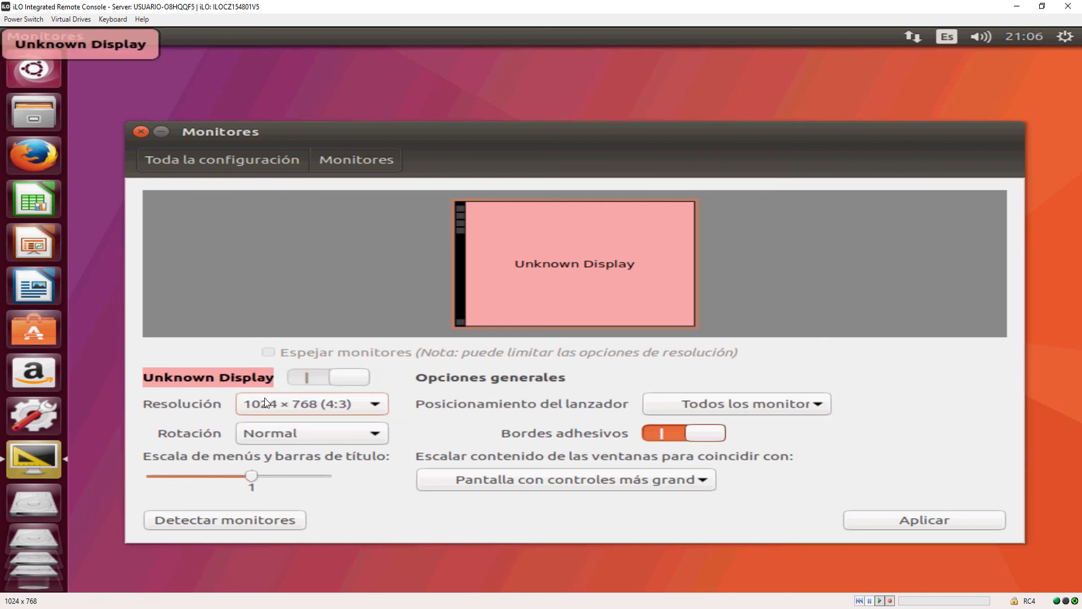
pyautogui.click(905, 519)
pyautogui.click(695, 326)
pyautogui.click(140, 133)
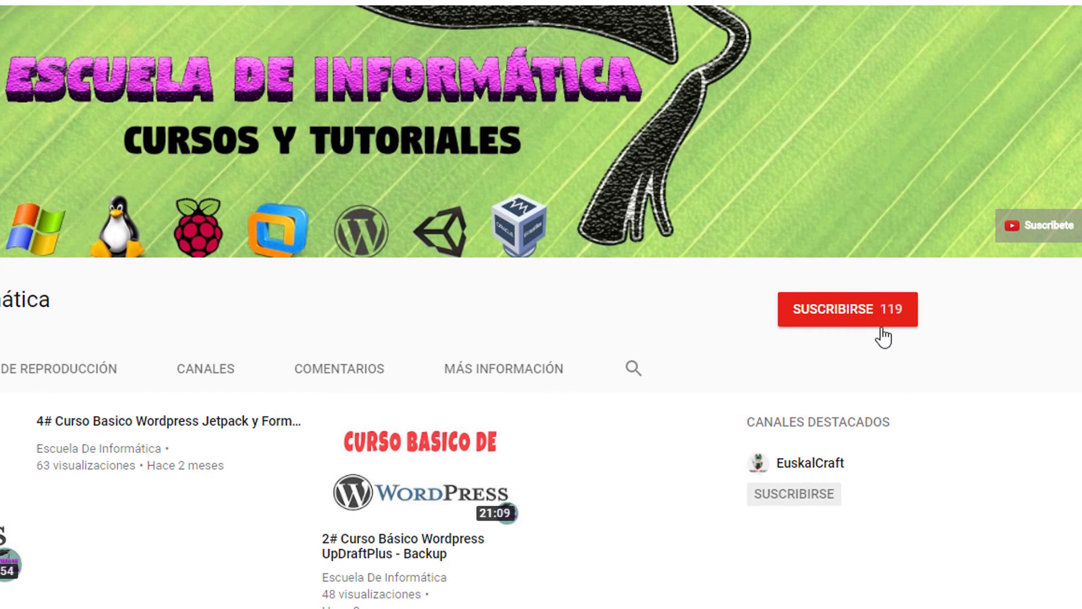
# Switch to YouTube, subscribe to the Escuela De Informática channel, and toggle its new-video notifications.
pyautogui.click(836, 316)
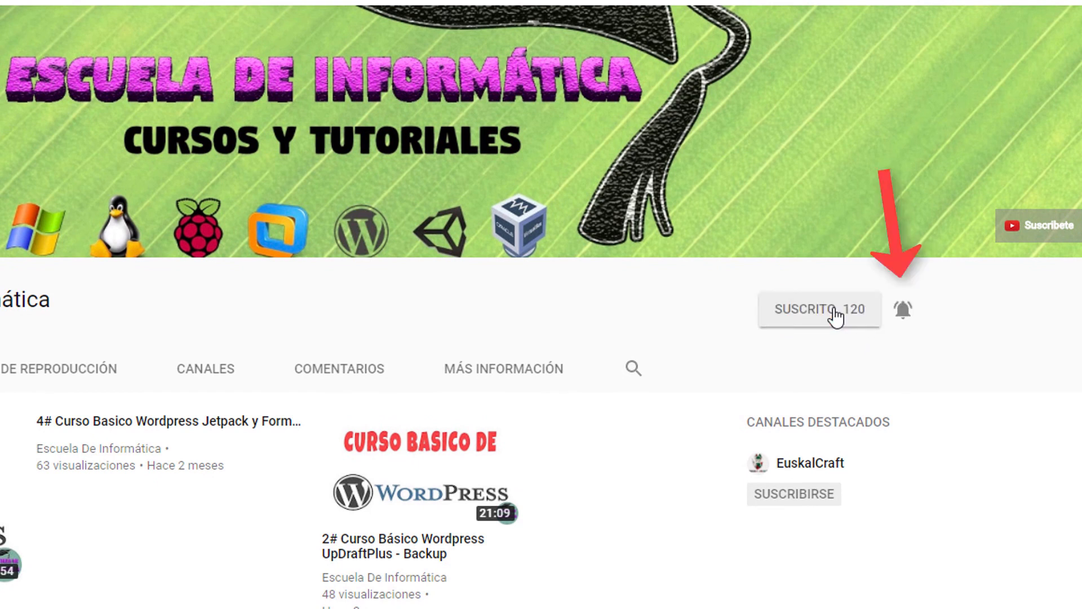
pyautogui.click(904, 311)
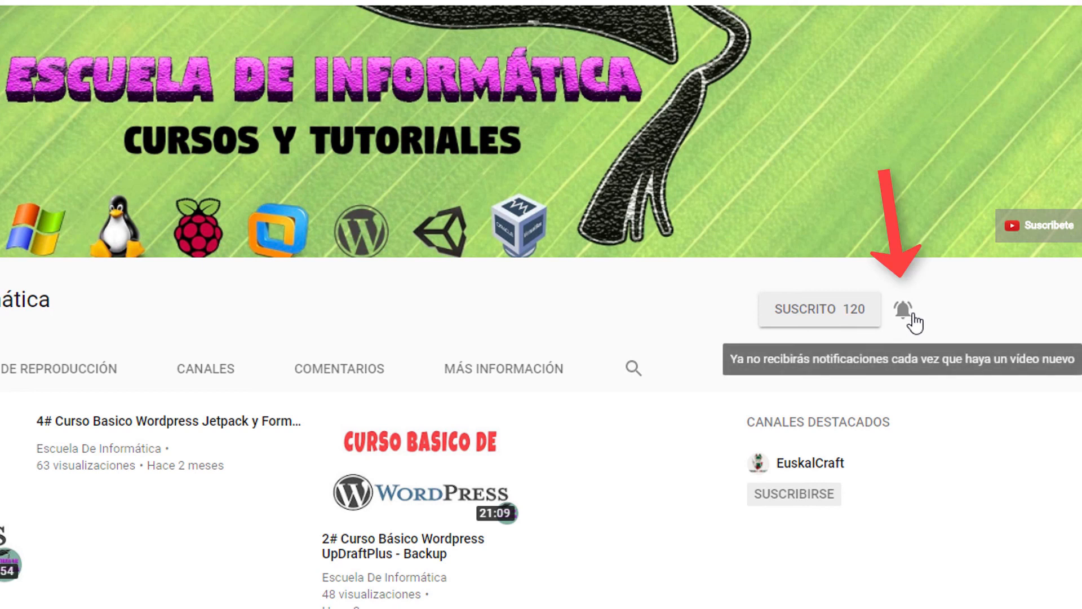
pyautogui.click(903, 310)
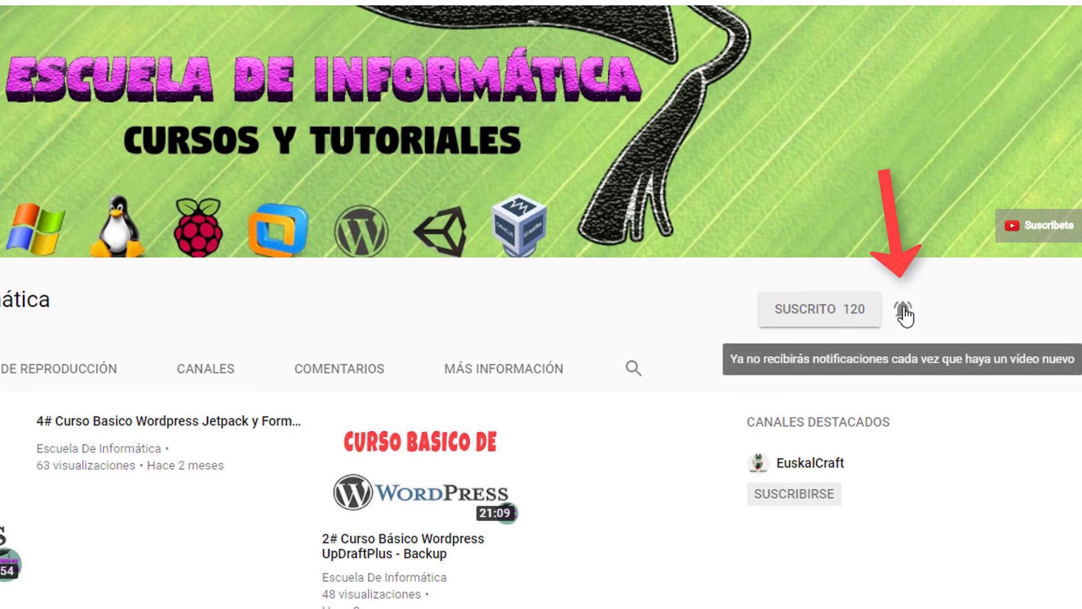